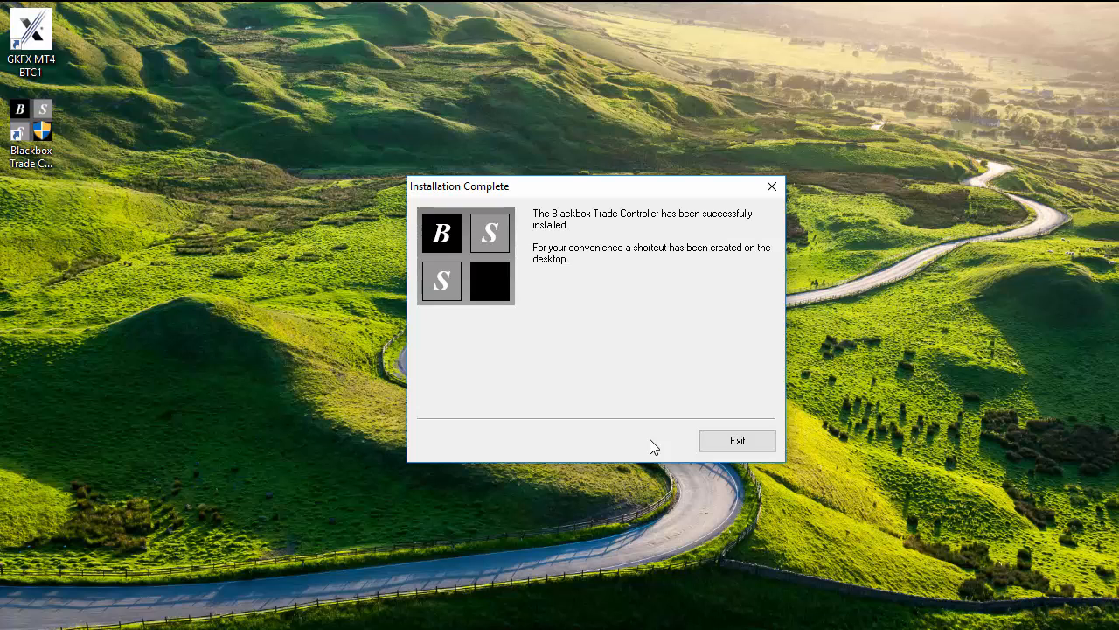
Exit the finished Blackbox Trade Controller installer, leaving its desktop shortcut.
click(710, 440)
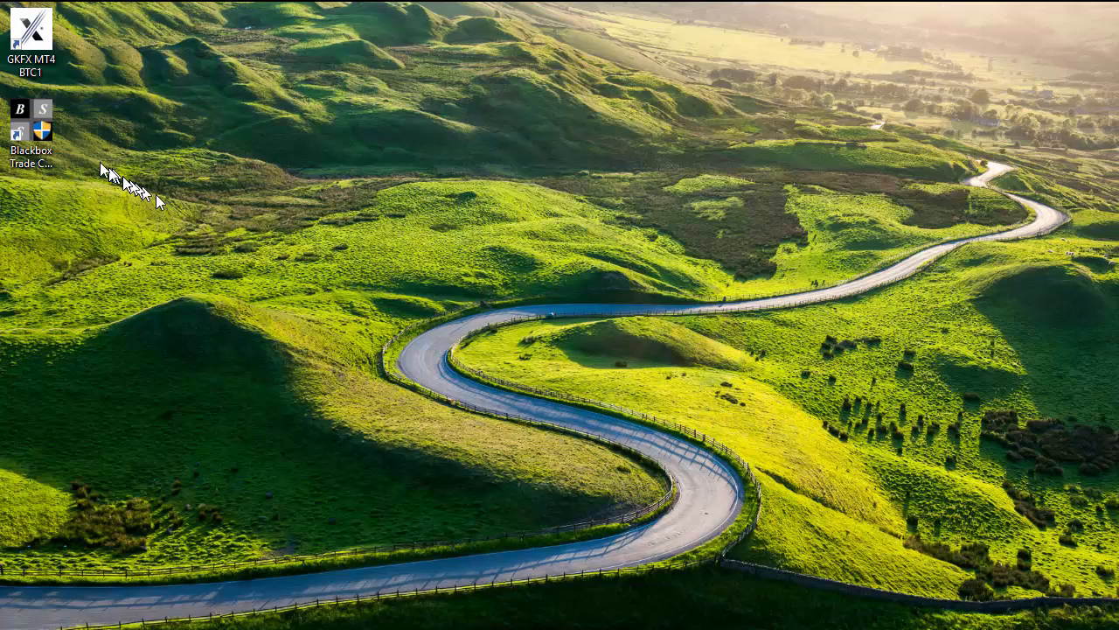
Launch Blackbox Trade Controller from the desktop and dismiss the Un-Registered notice.
double_click(38, 125)
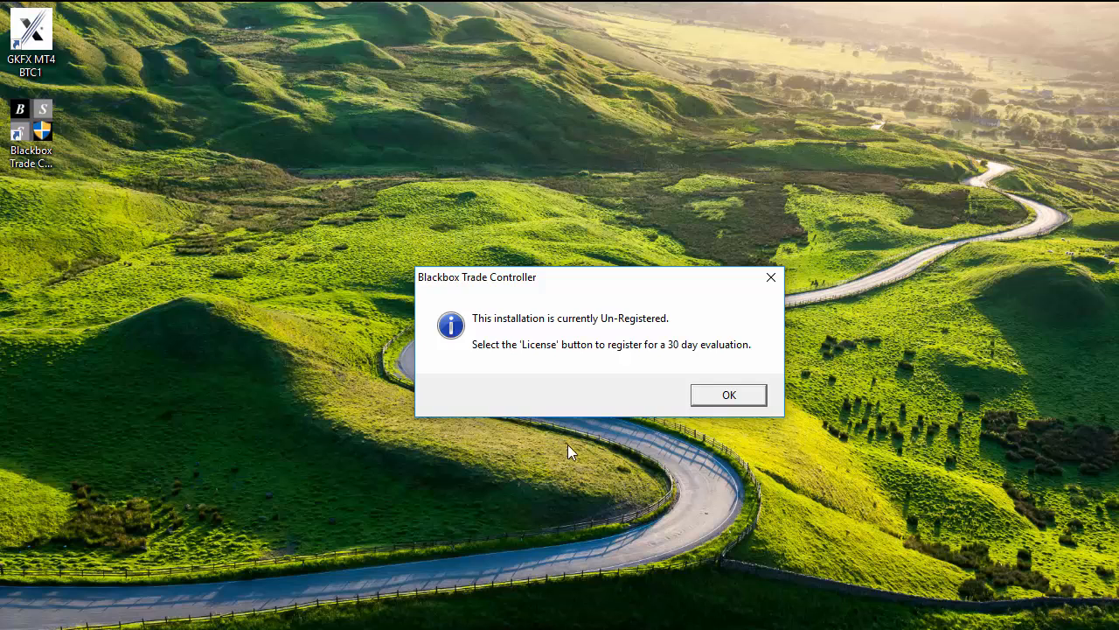
click(705, 398)
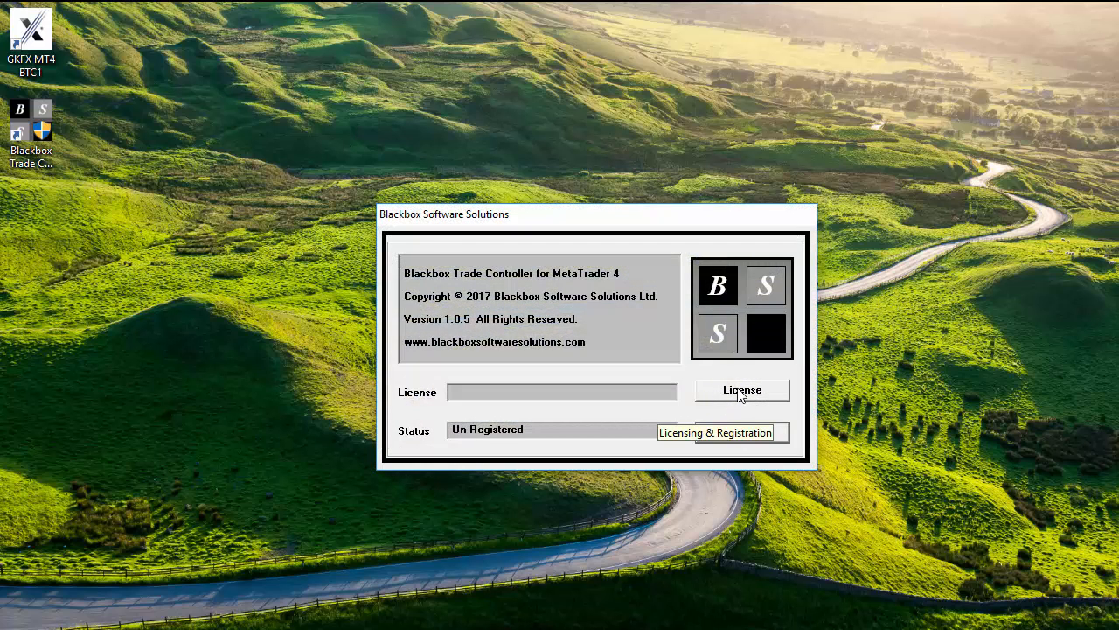
Register a 30-day evaluation licence with the user's email address after accepting the licence agreement.
click(742, 392)
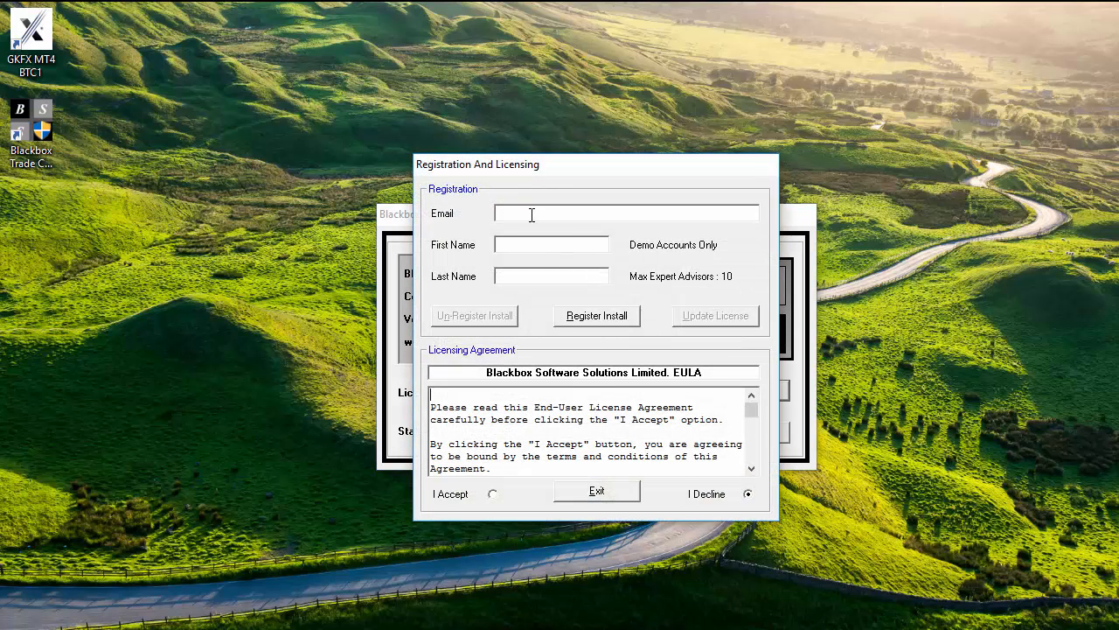
click(531, 214)
click(473, 497)
click(606, 321)
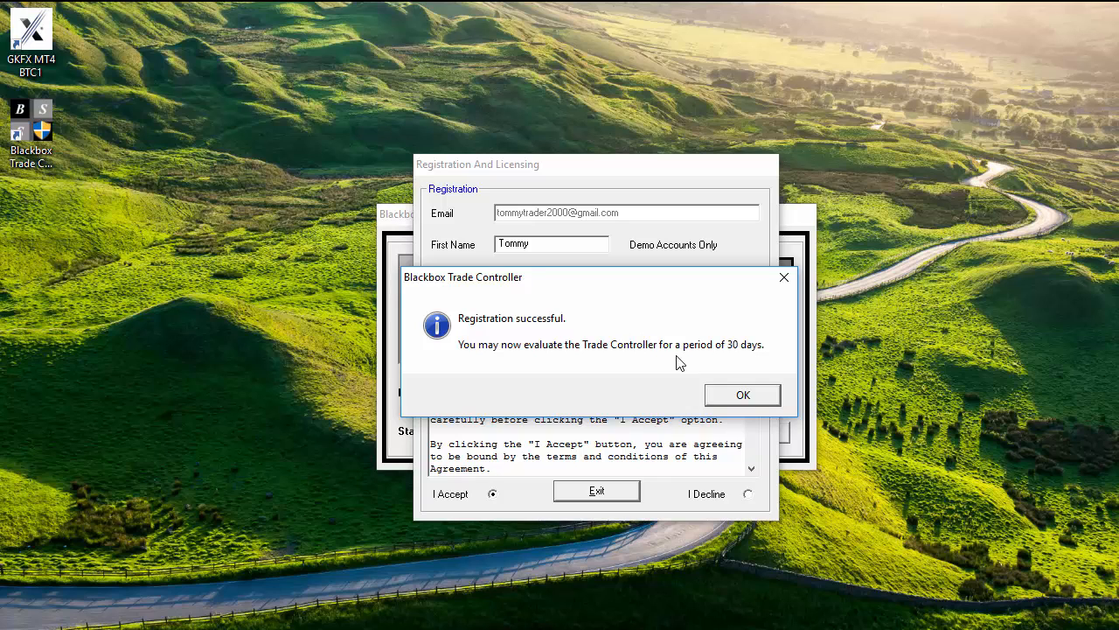
click(740, 395)
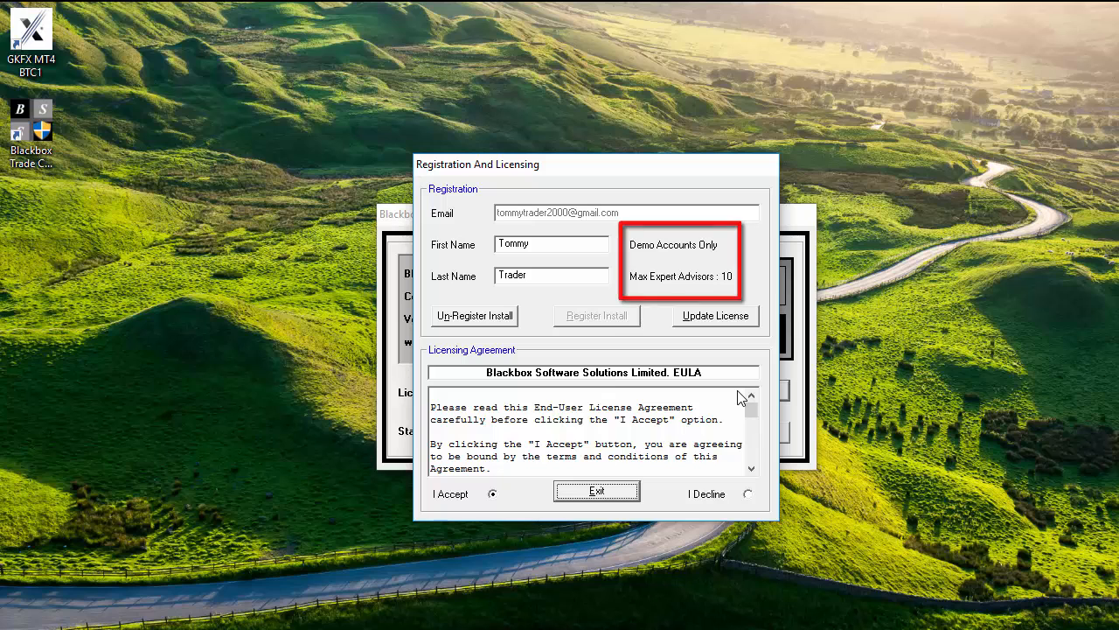
click(619, 490)
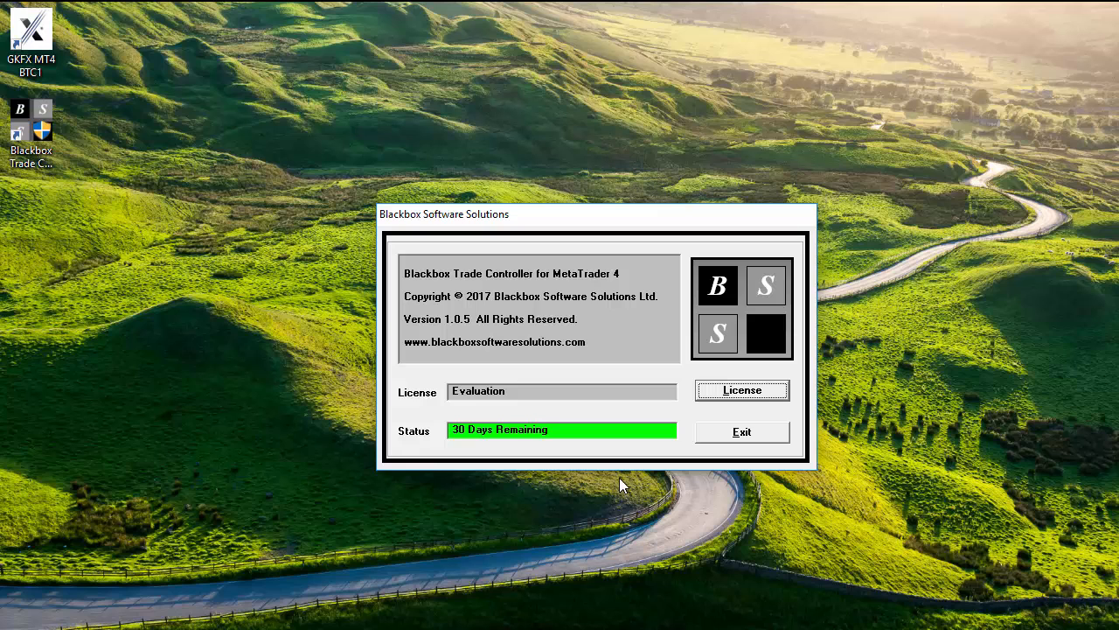
Open the Console and view the Software Update alert's details on MT4 Modules and Trade Controller updates.
click(715, 439)
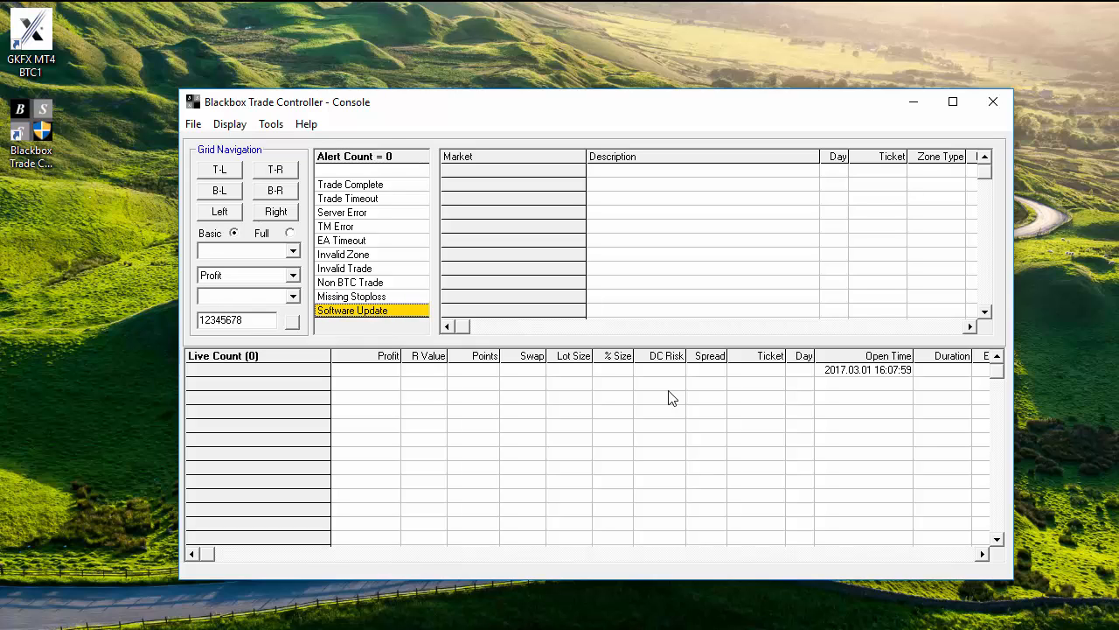
right_click(389, 315)
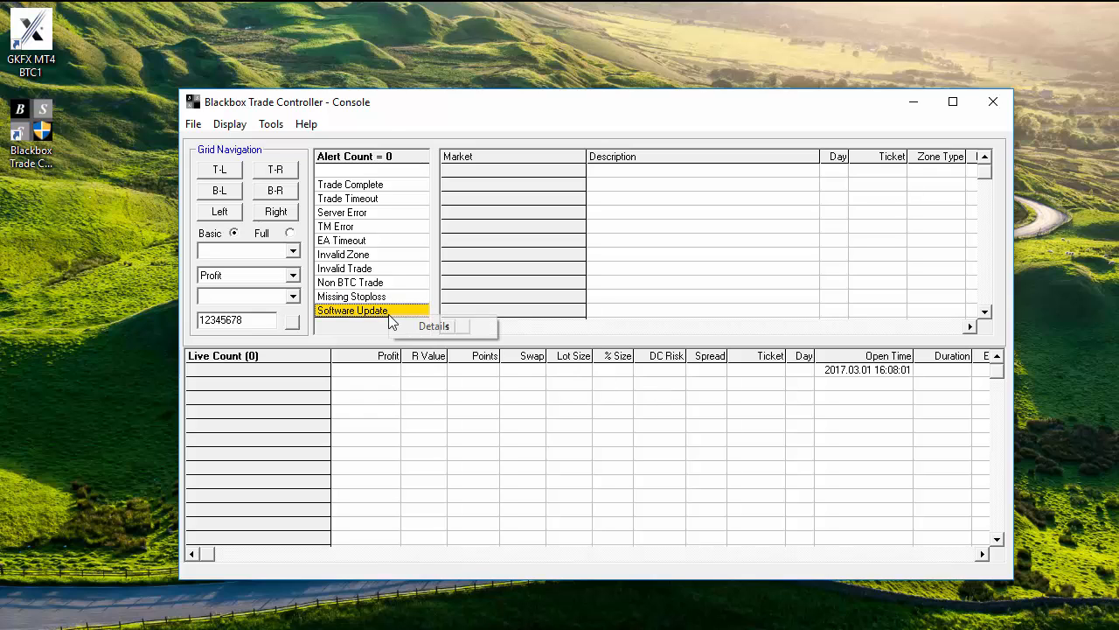
click(417, 328)
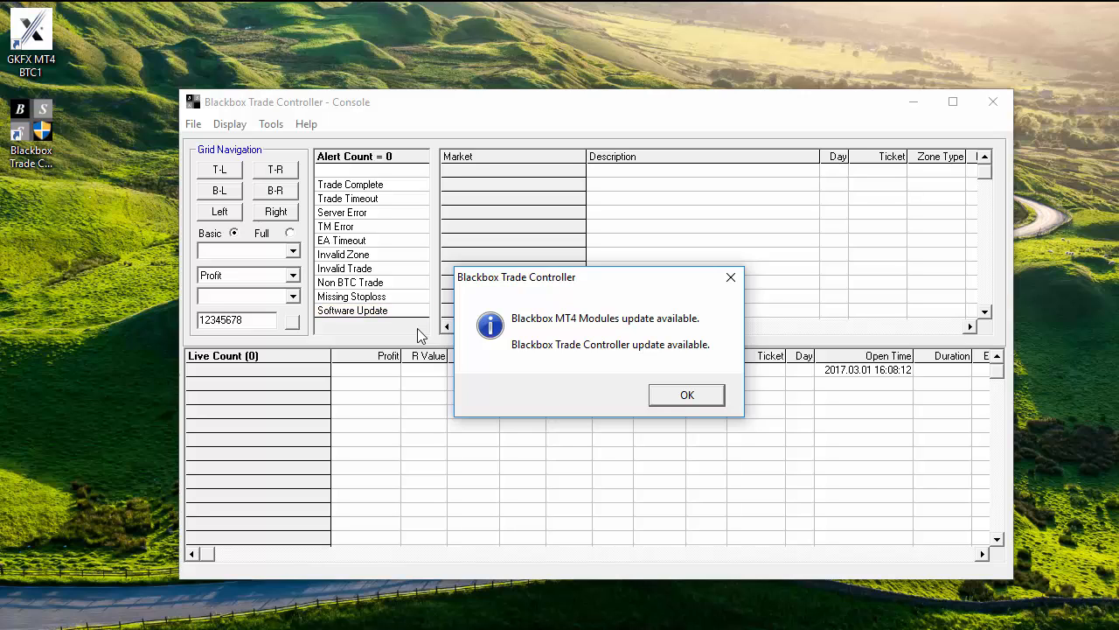
click(673, 396)
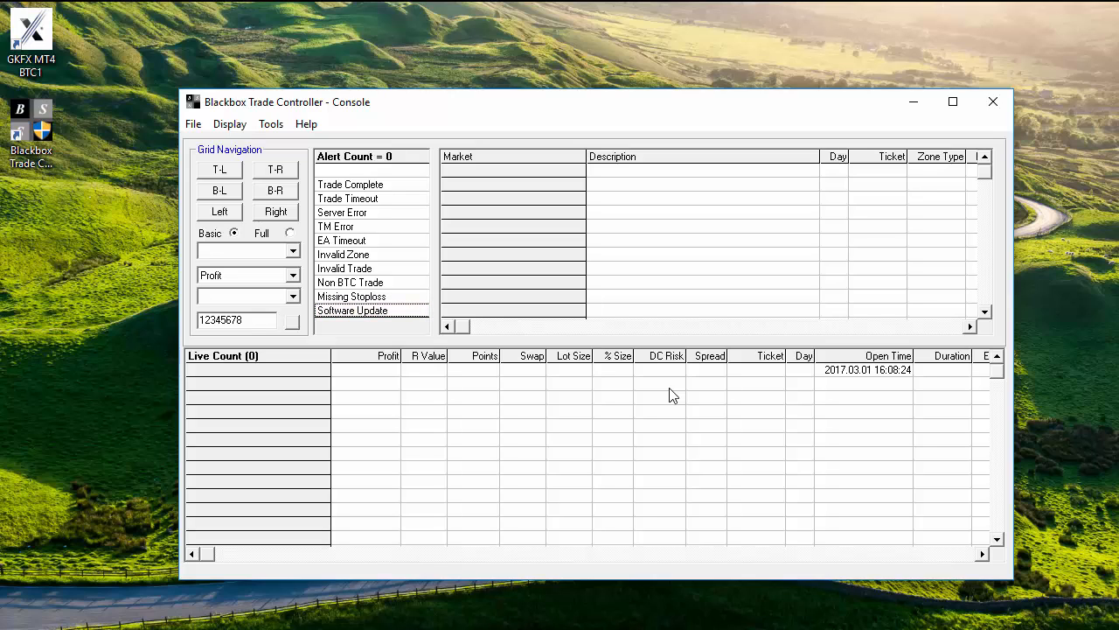
Open Tools > Software Release And Update Tool, acknowledging the no-MT4-modules warning.
click(270, 125)
click(365, 278)
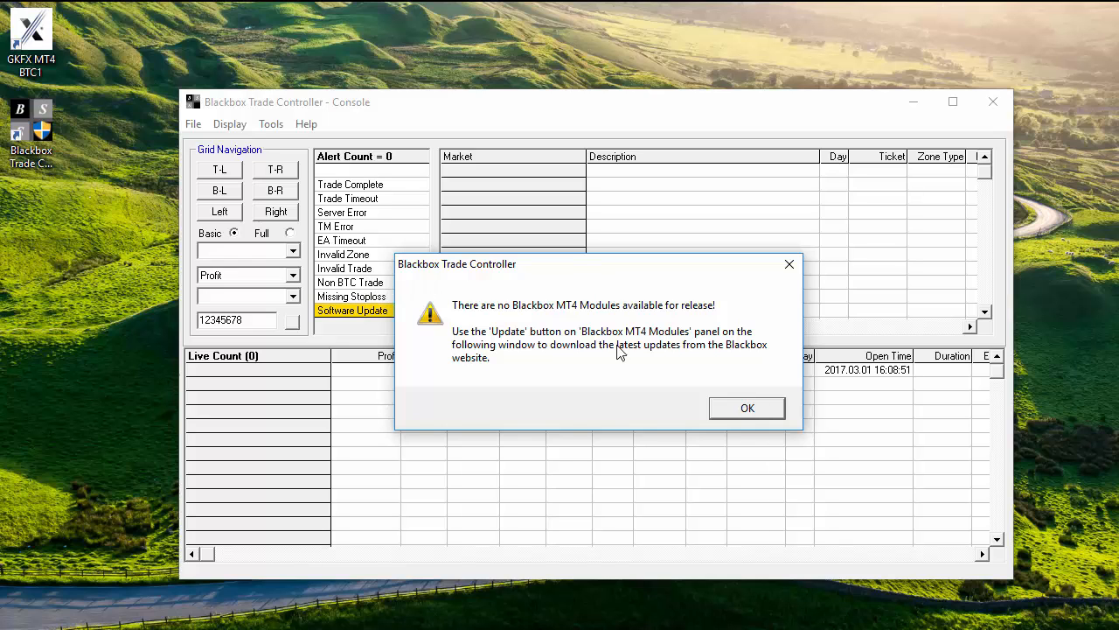
click(735, 408)
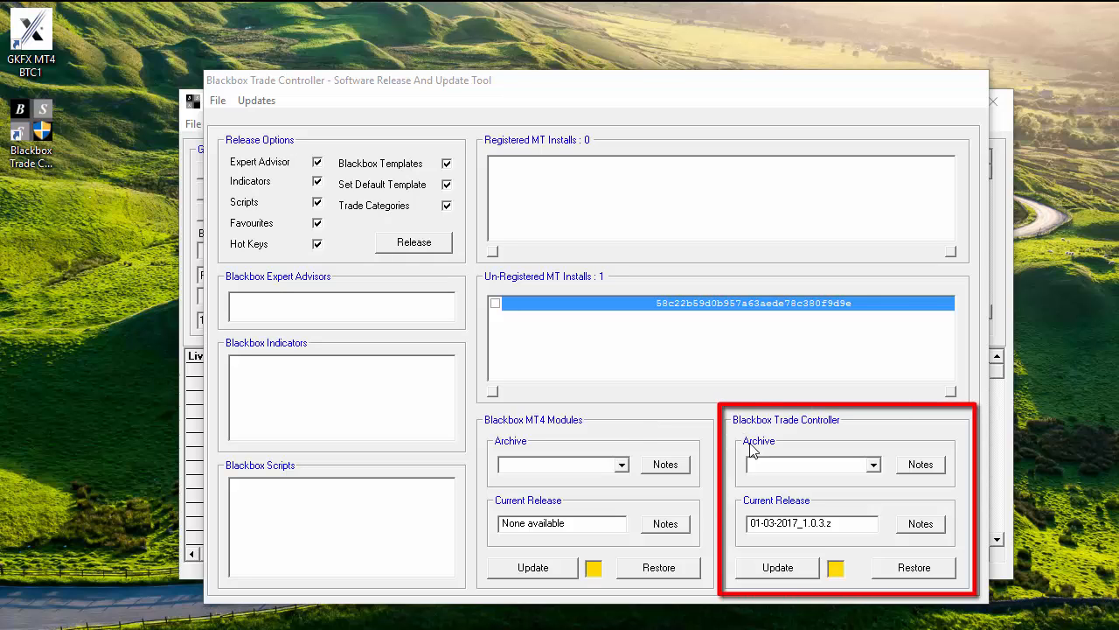
Download the Trade Controller update from the update tool.
click(774, 568)
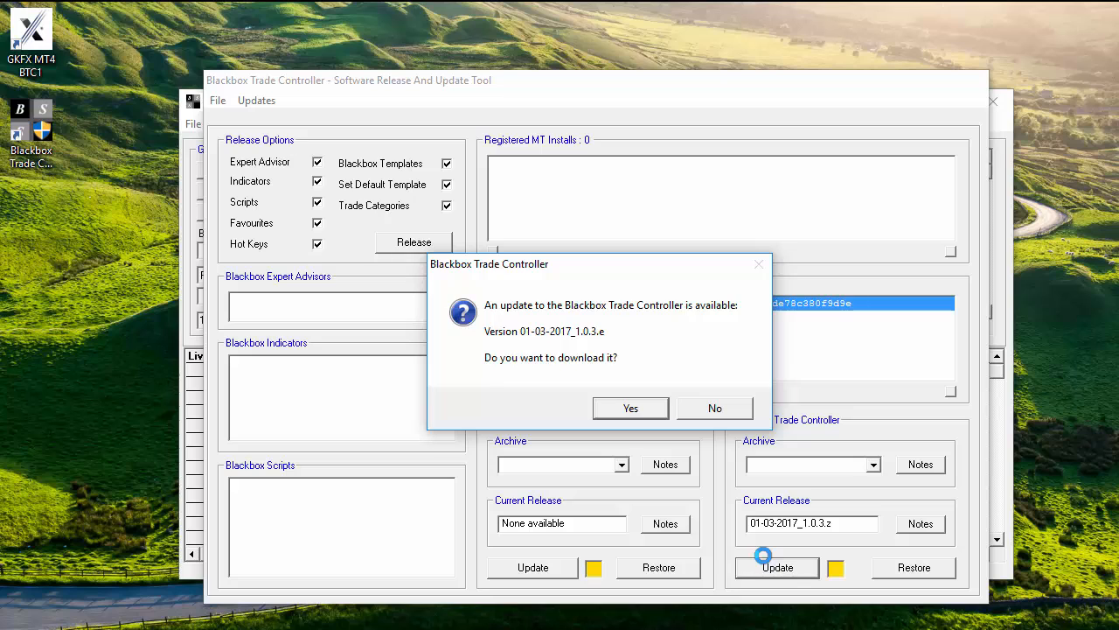
click(630, 409)
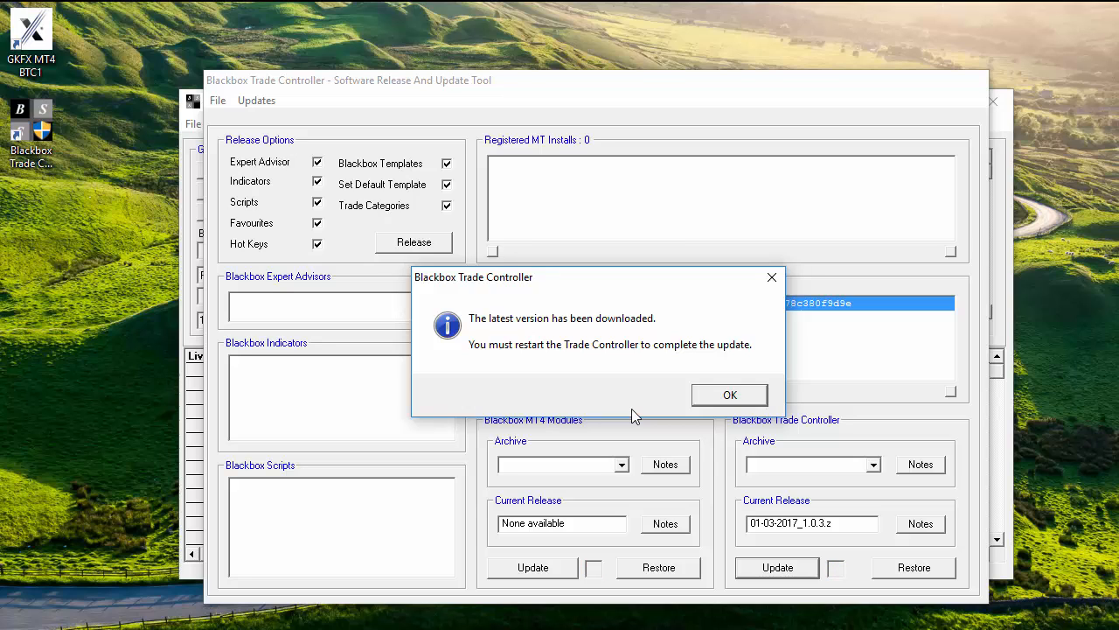
click(731, 397)
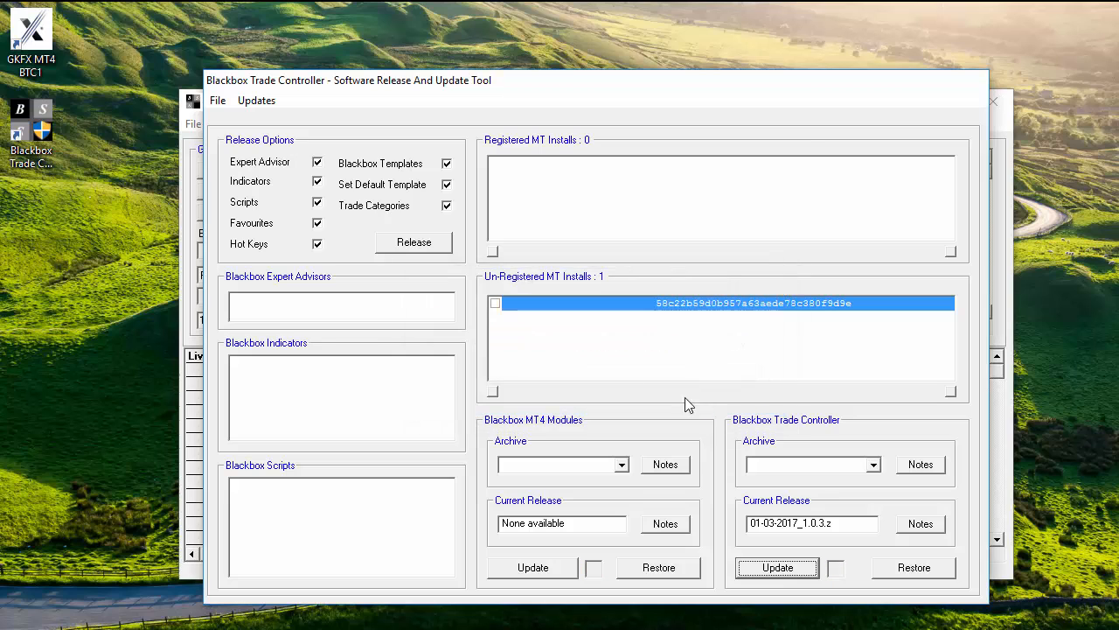
Exit the update tool so the Trade Controller installs version 01-03-2017_1.0.3.e.
click(217, 102)
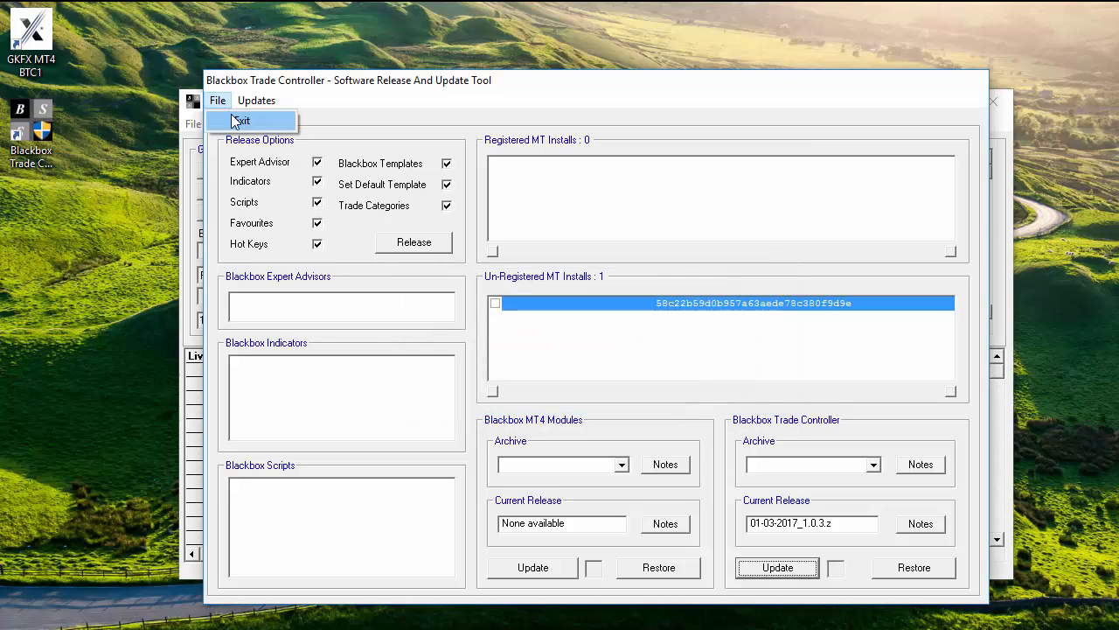
click(236, 121)
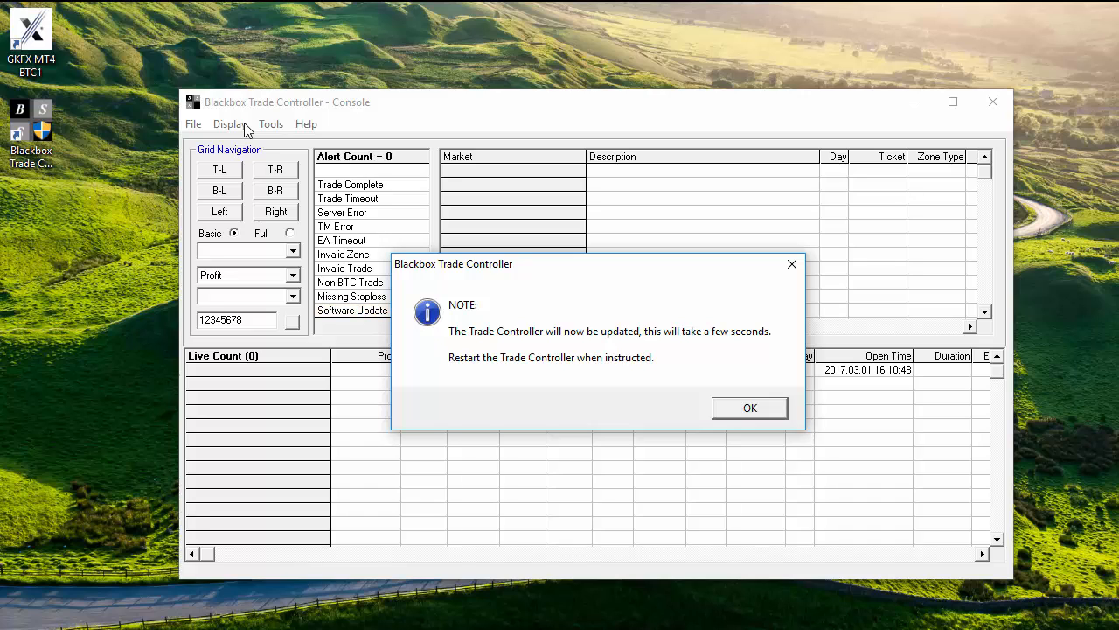
click(743, 408)
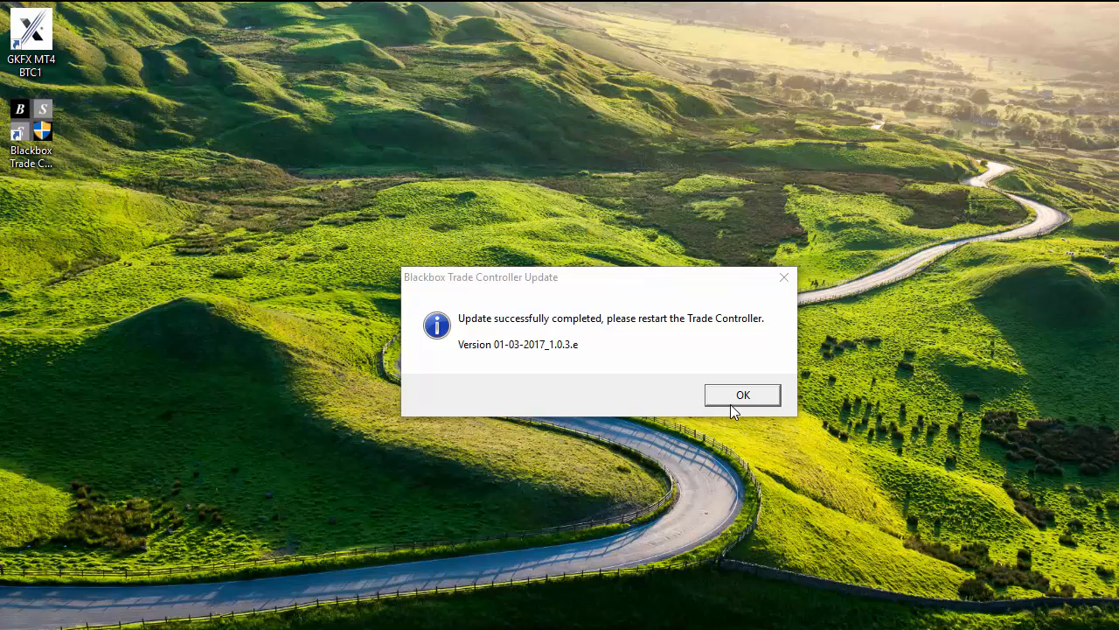
click(732, 404)
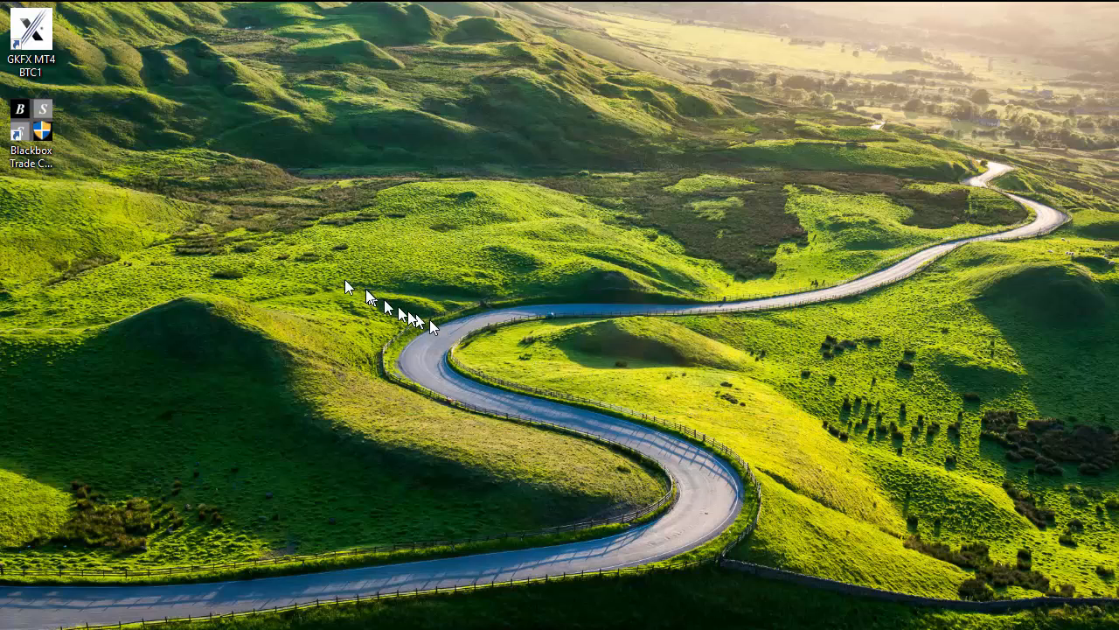
Relaunch the program and reopen the Software Release And Update Tool, now at release 01-03-2017_1.0.3.e.
double_click(33, 125)
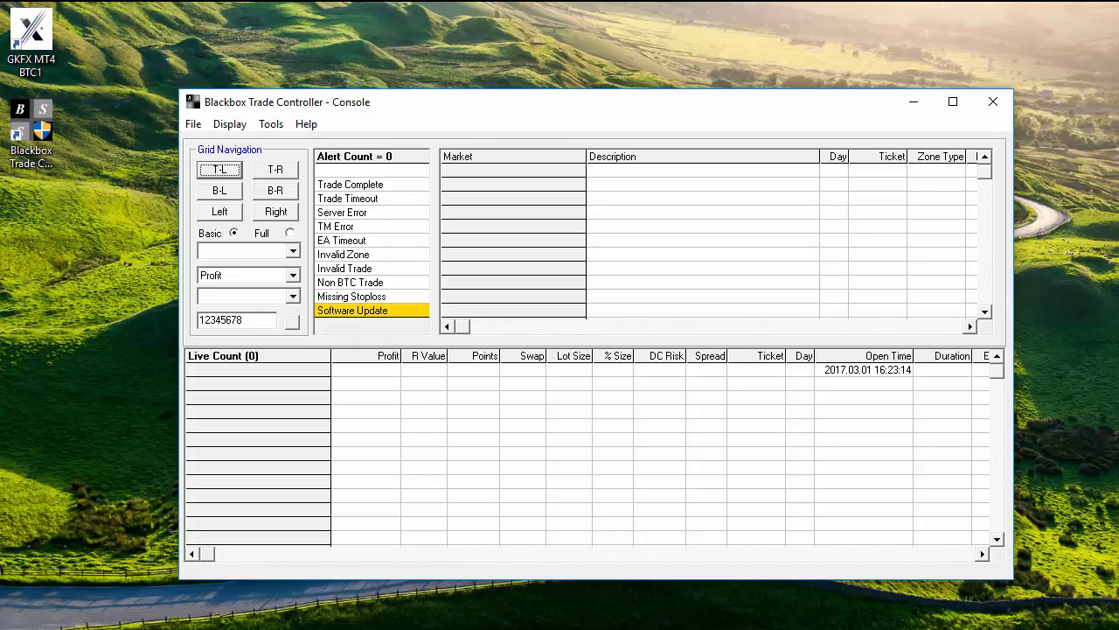
click(271, 125)
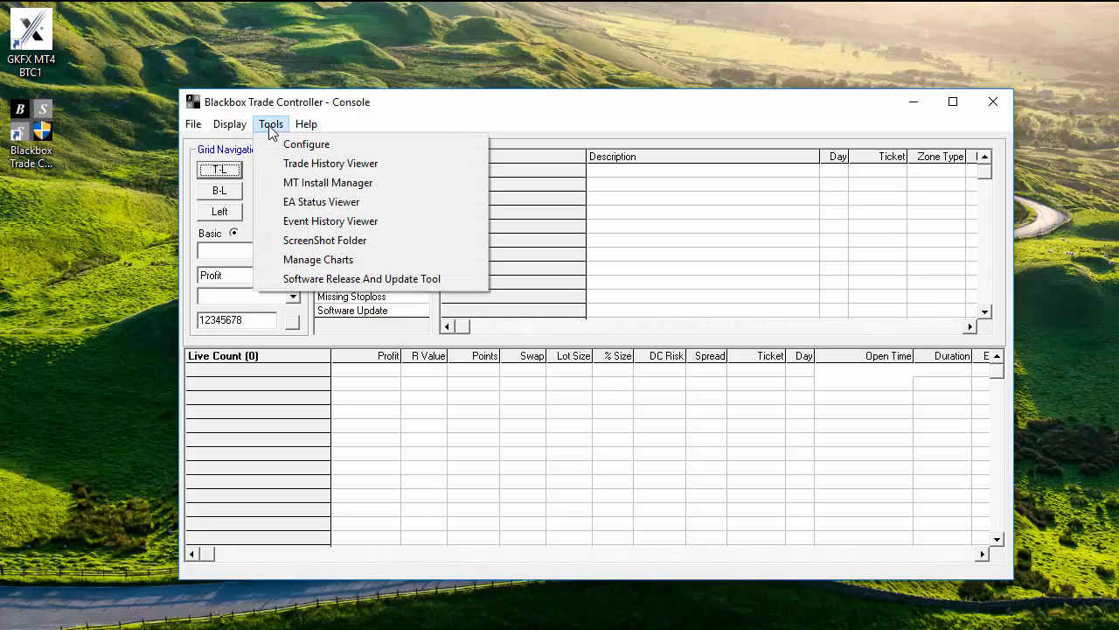
click(337, 278)
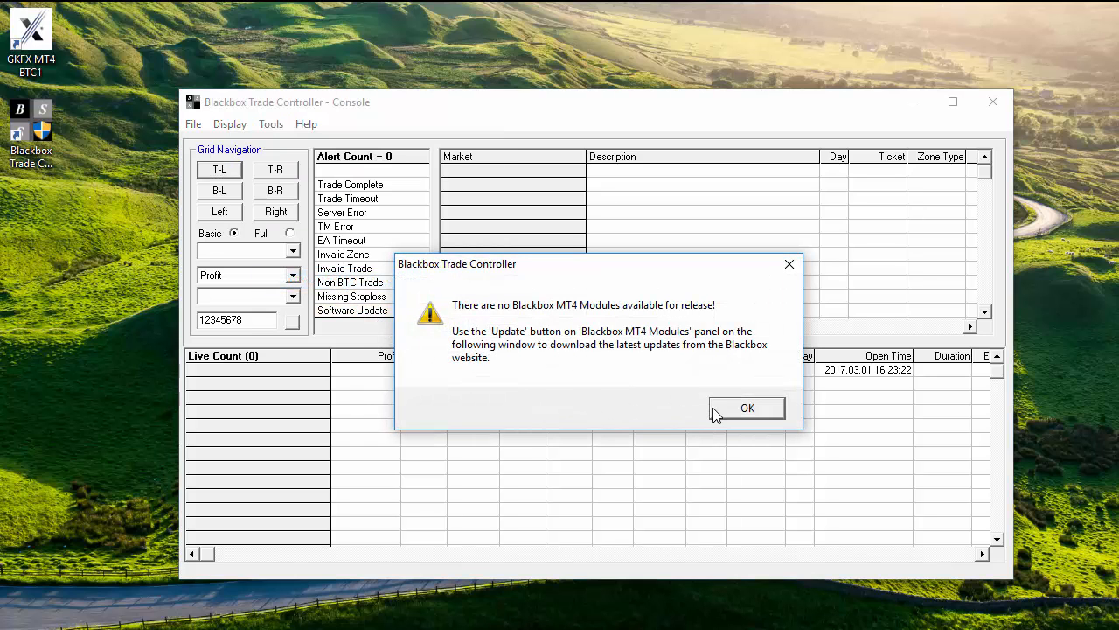
click(713, 409)
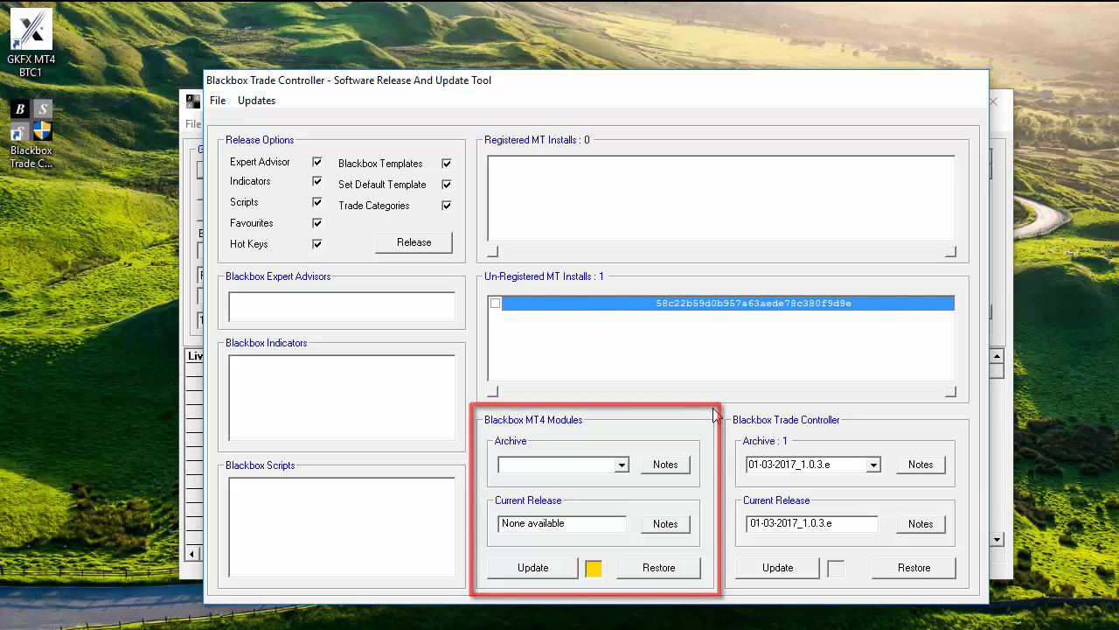
Download the MT4 Modules update and dismiss the notice that modules 01-03-2017_1.0.3.e are available.
click(541, 568)
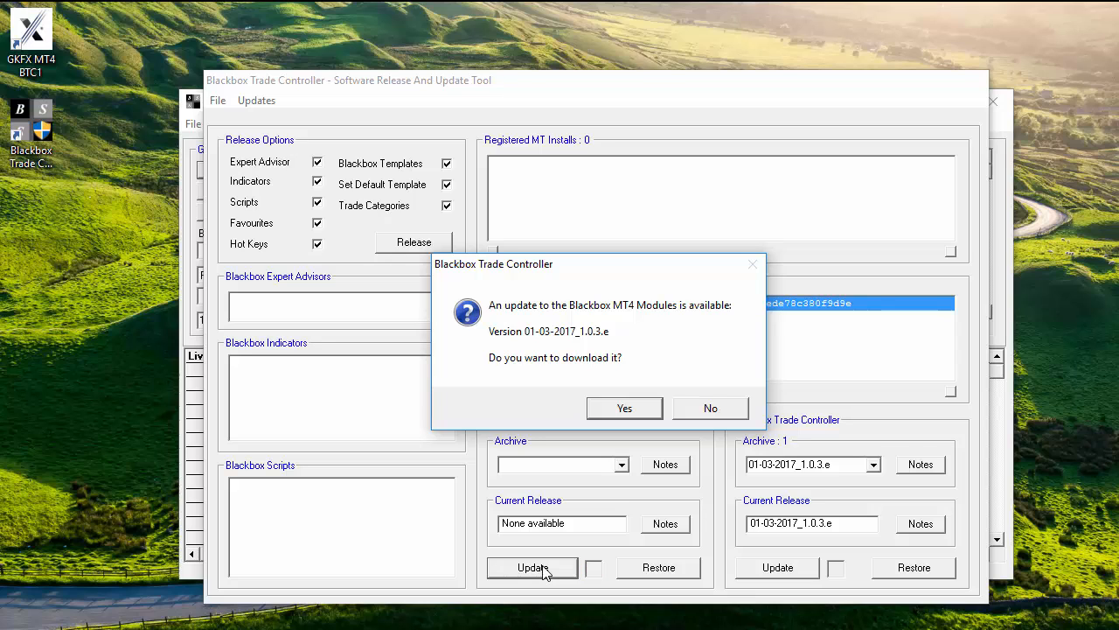
click(625, 411)
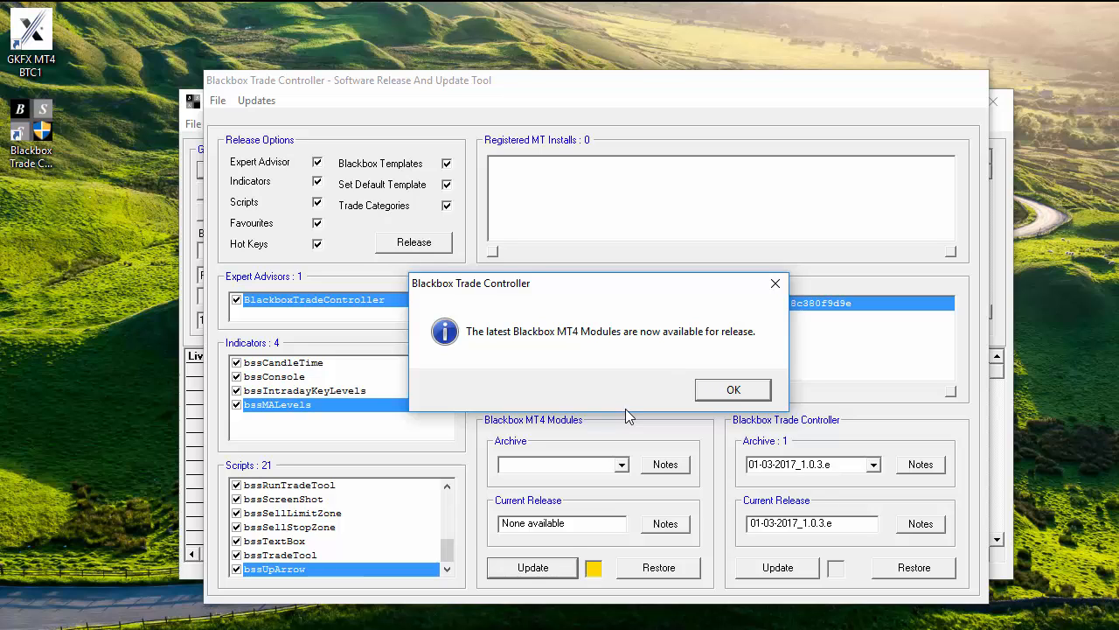
click(699, 392)
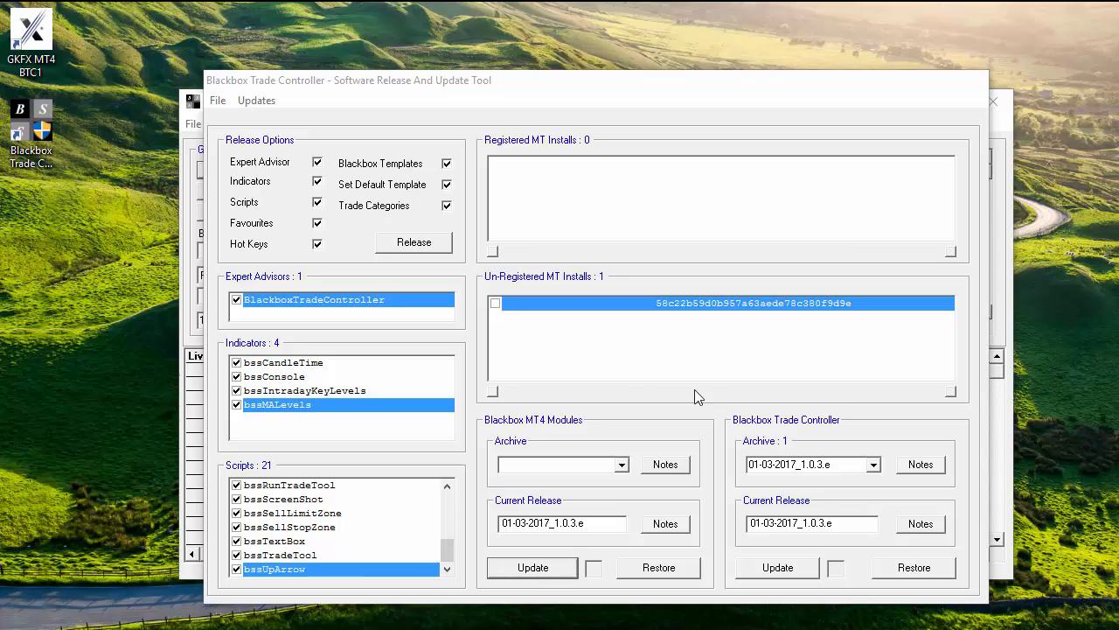
Launch GKFX MetaTrader 4, open a DAX30SB chart from Indexes - SB, then minimize MT4.
double_click(30, 33)
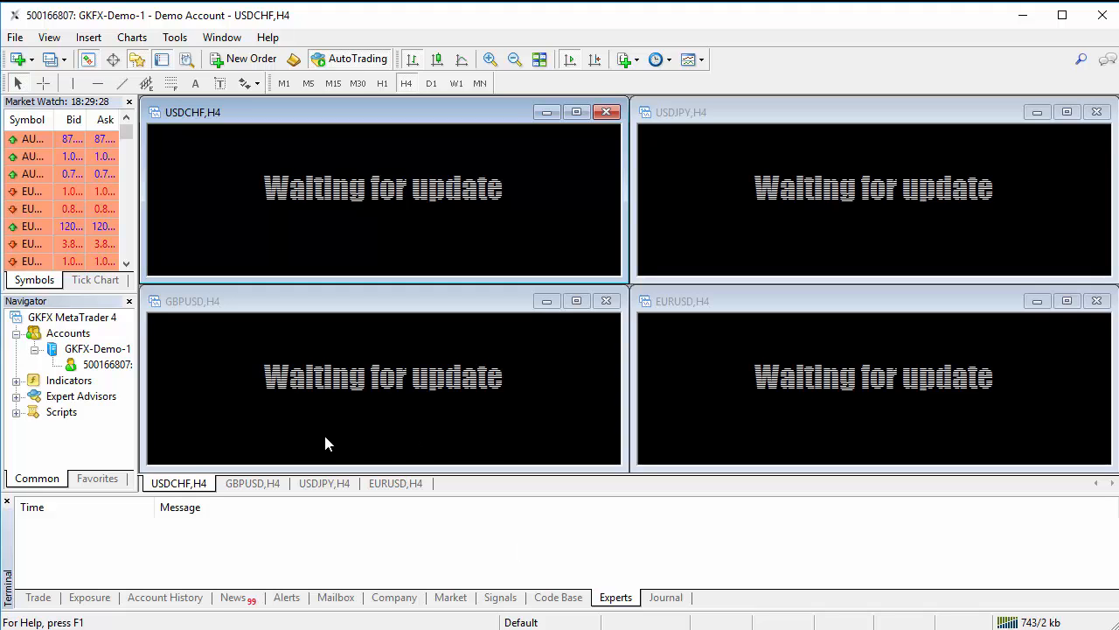
click(99, 480)
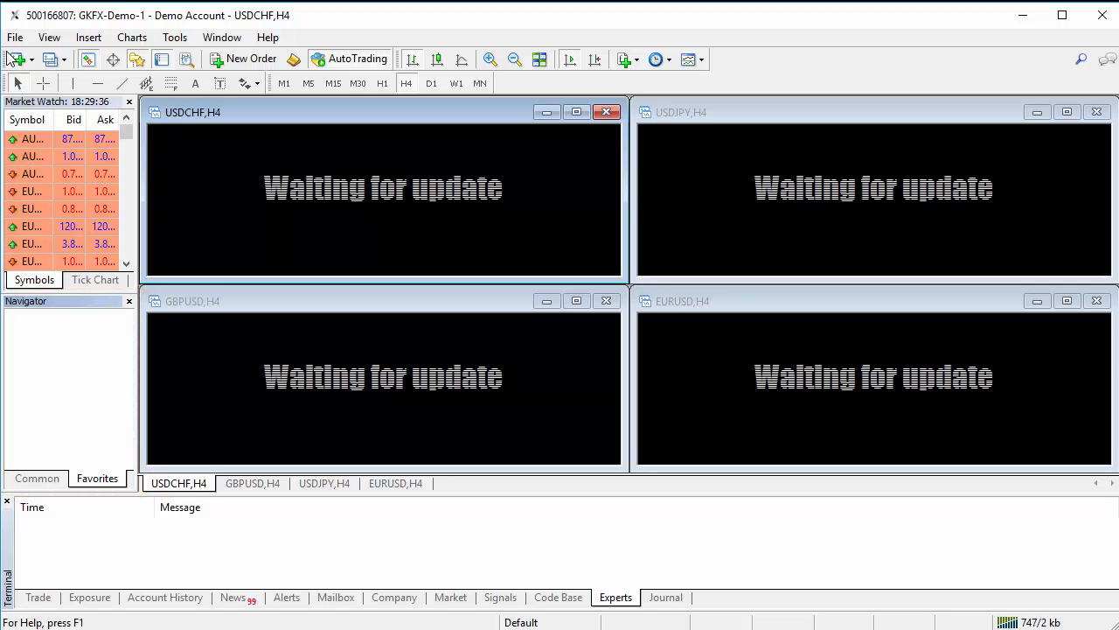
click(19, 42)
click(40, 56)
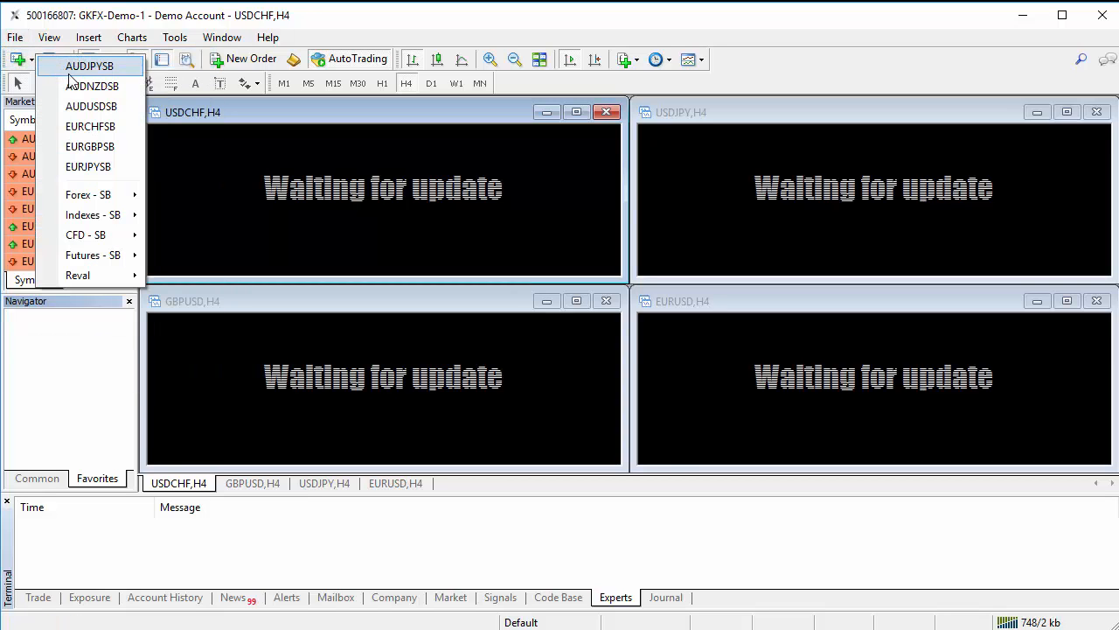
mouse_move(129, 215)
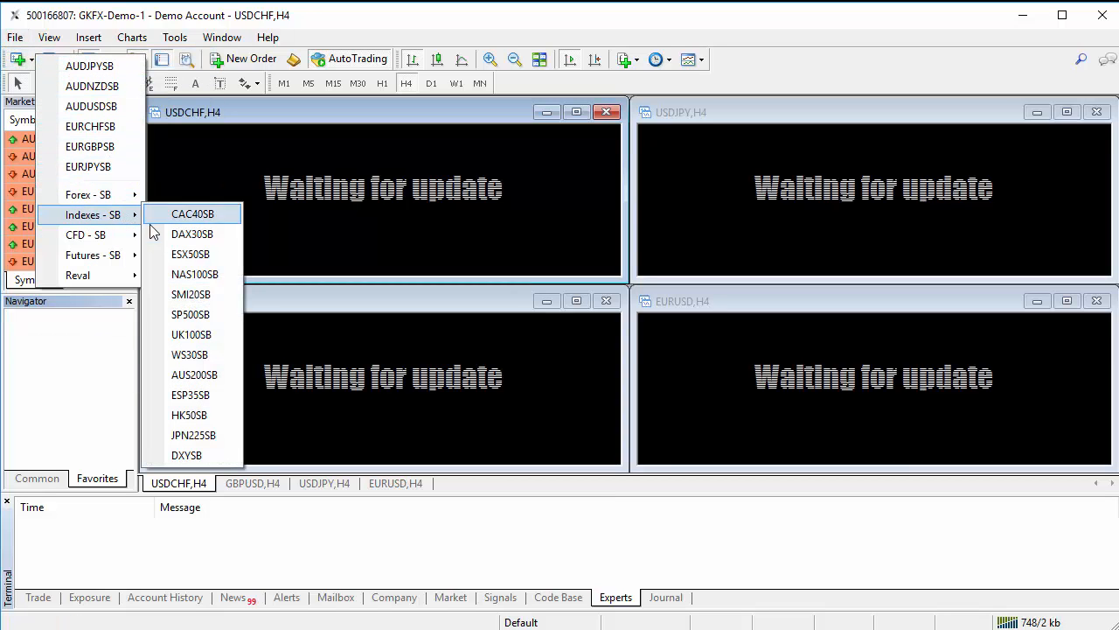
click(175, 234)
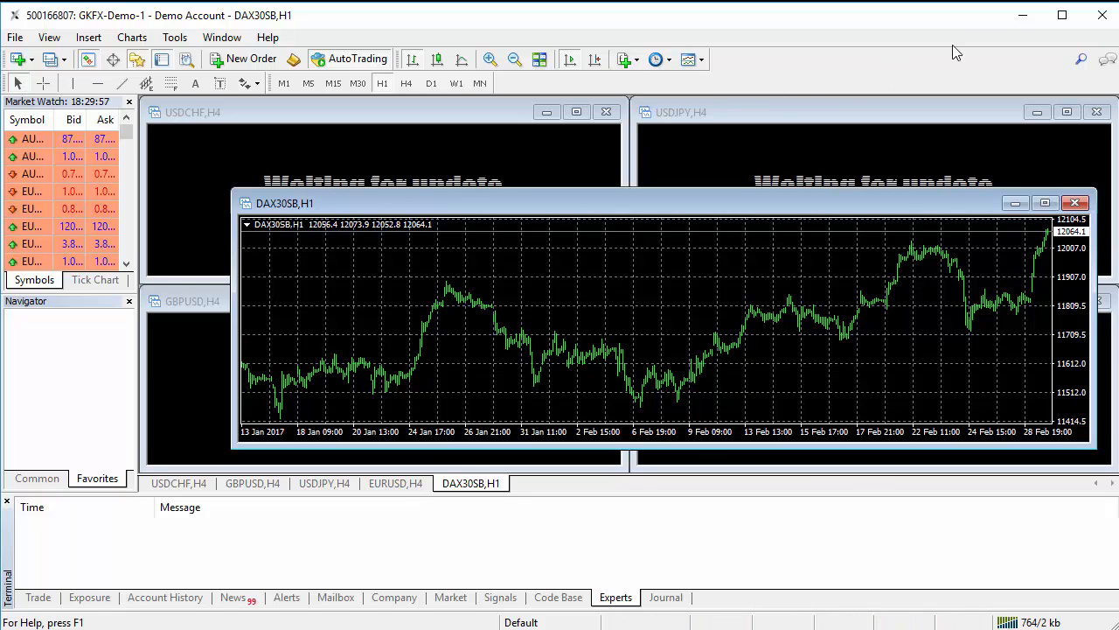
click(1022, 15)
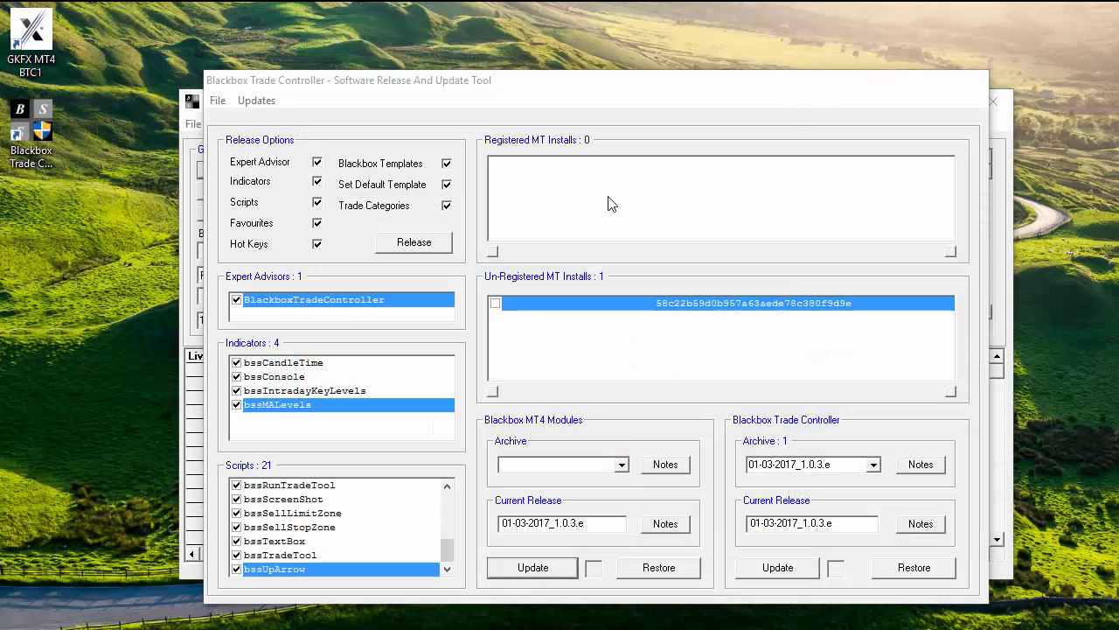
Try releasing without an install, dismiss the 'select at least one MT Install' warning, tick the un-registered install.
click(423, 244)
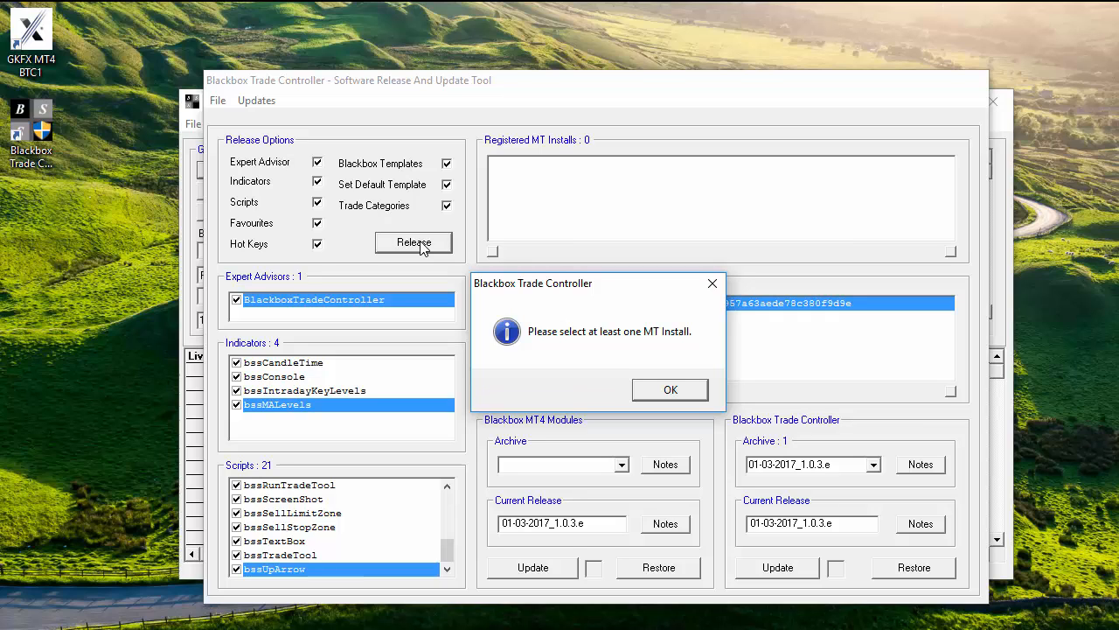
click(670, 388)
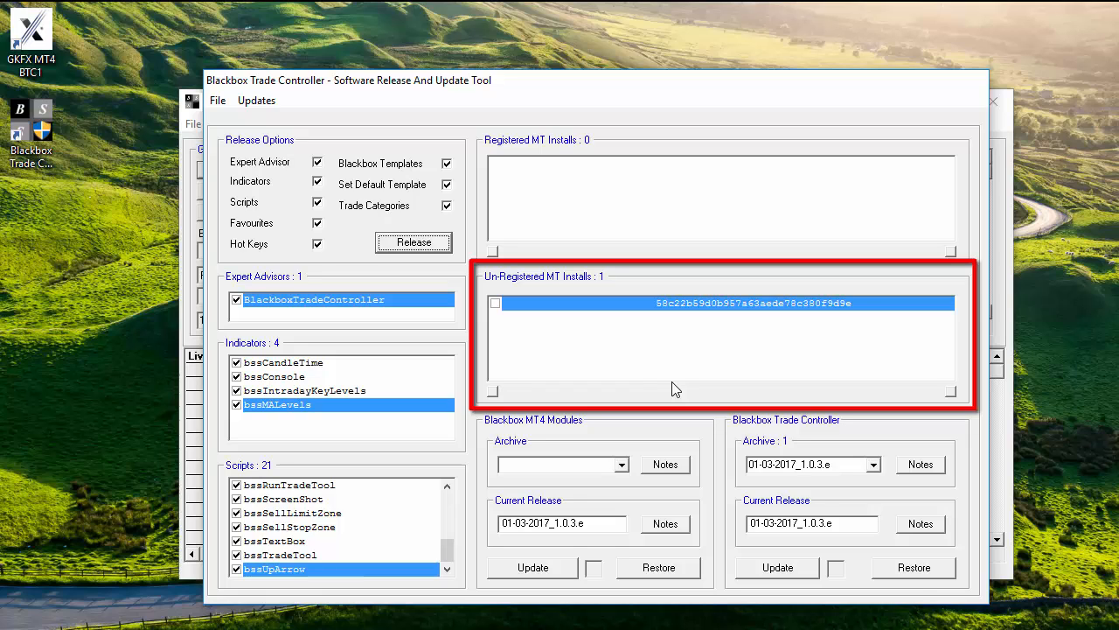
click(495, 302)
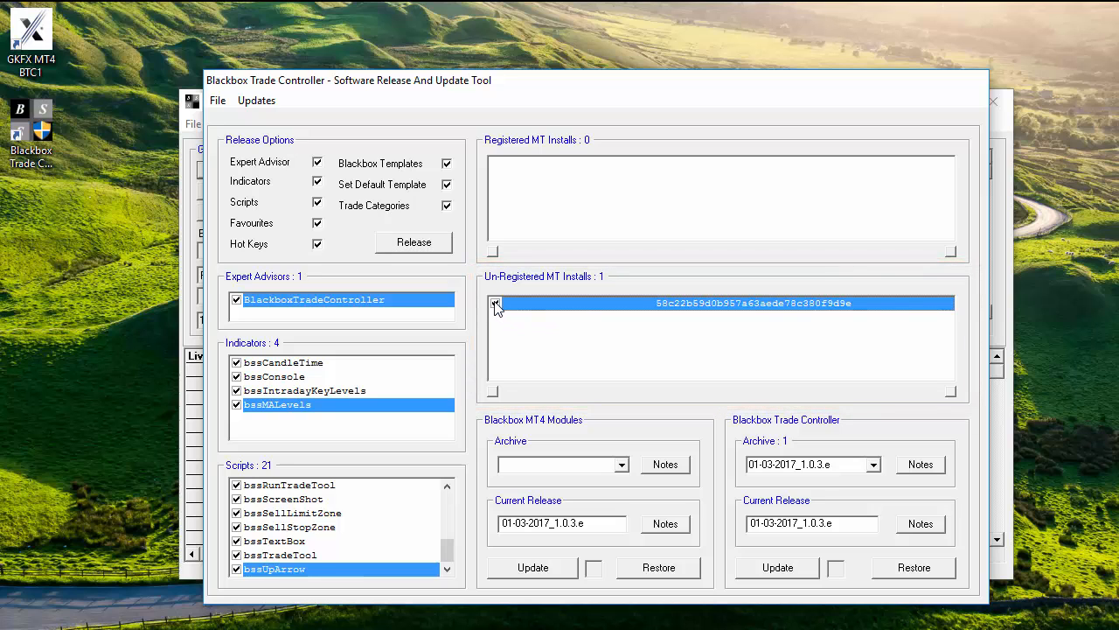
Release the Blackbox modules to the ticked MT install and confirm the release selections.
click(406, 246)
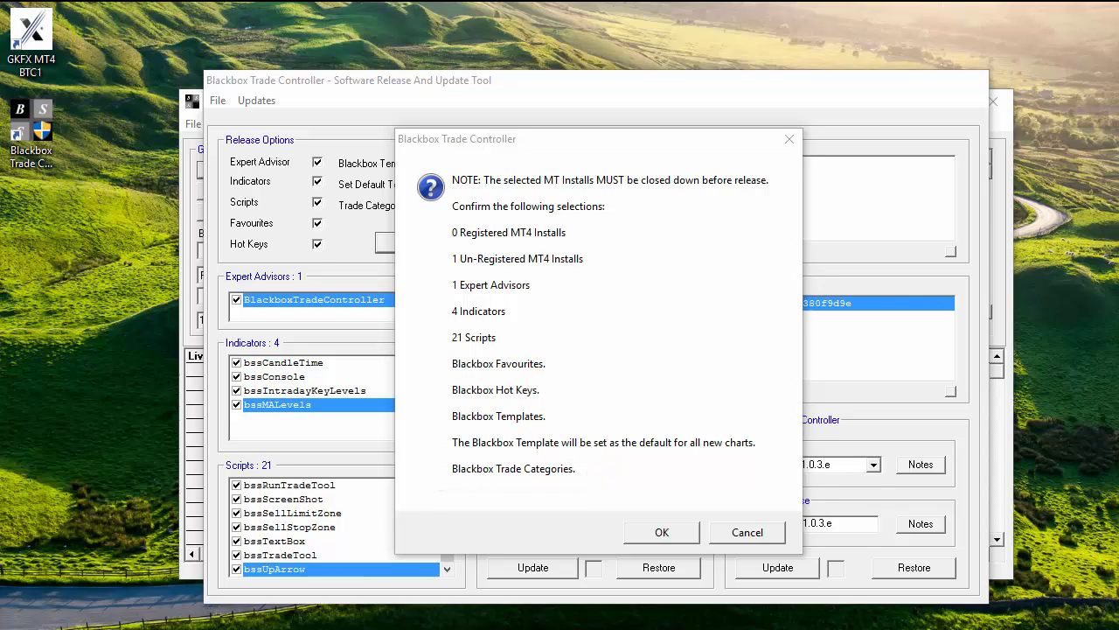
click(662, 533)
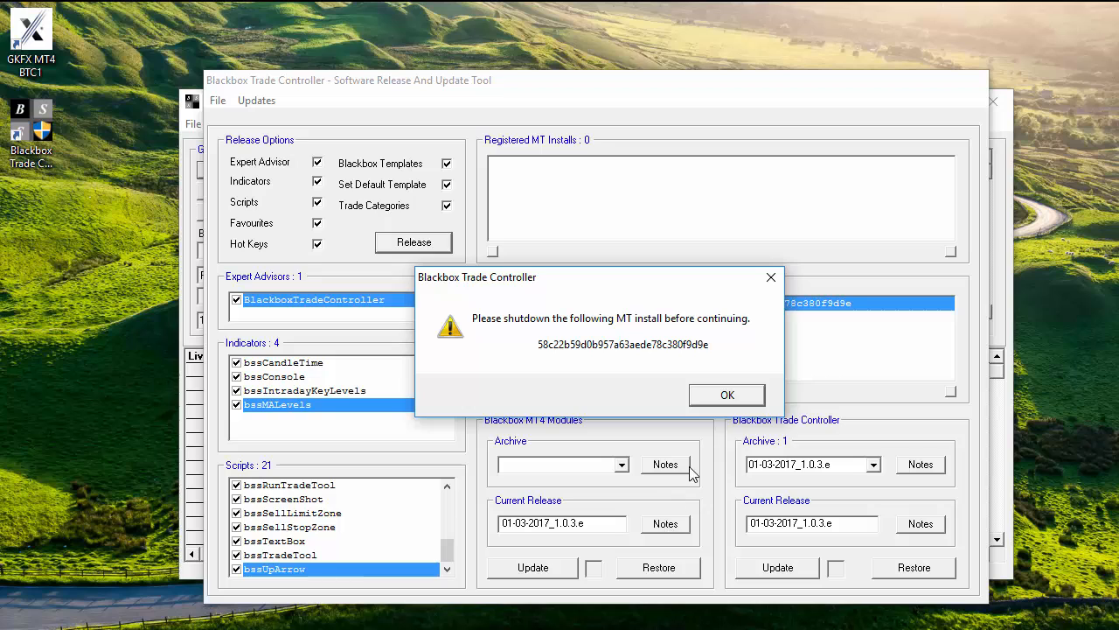
Dismiss the shutdown warning and exit the GKFX MetaTrader 4 terminal via File > Exit.
click(706, 402)
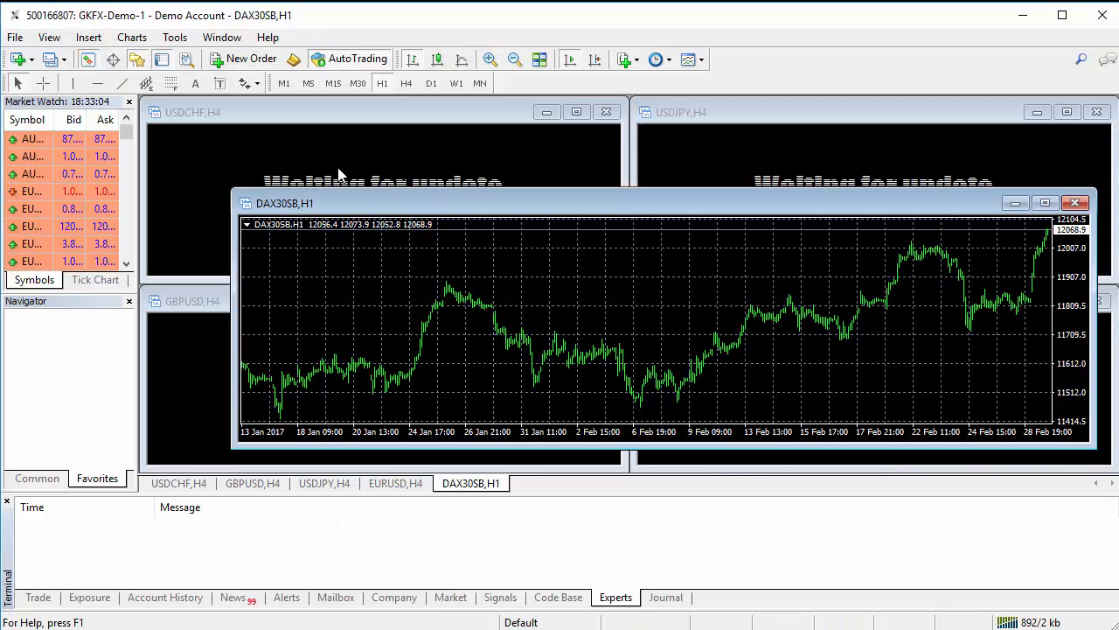
click(15, 37)
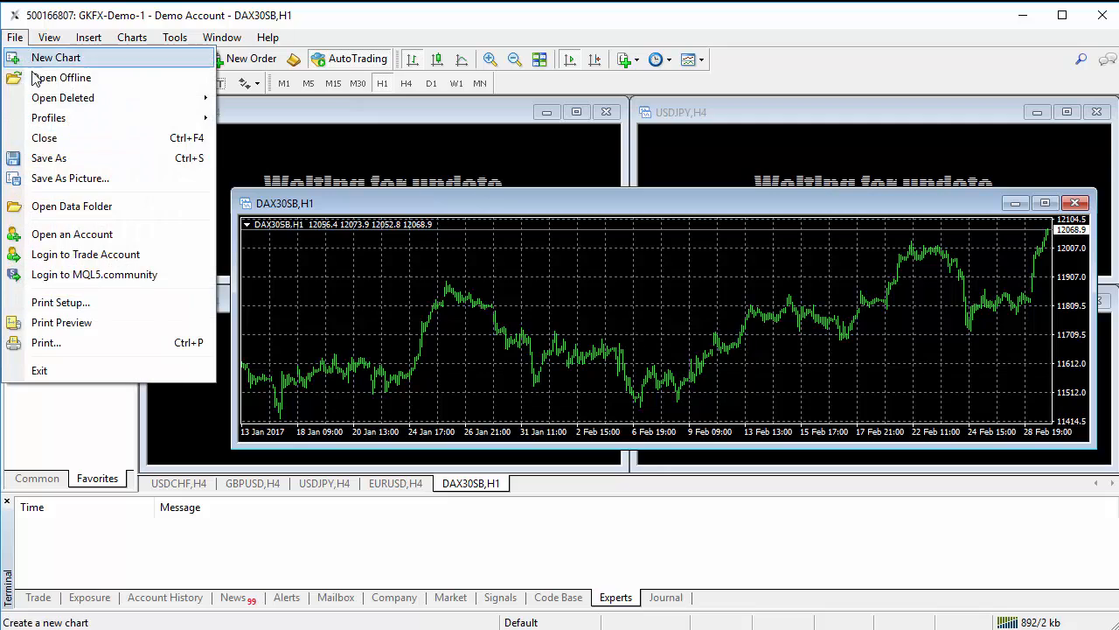
click(75, 374)
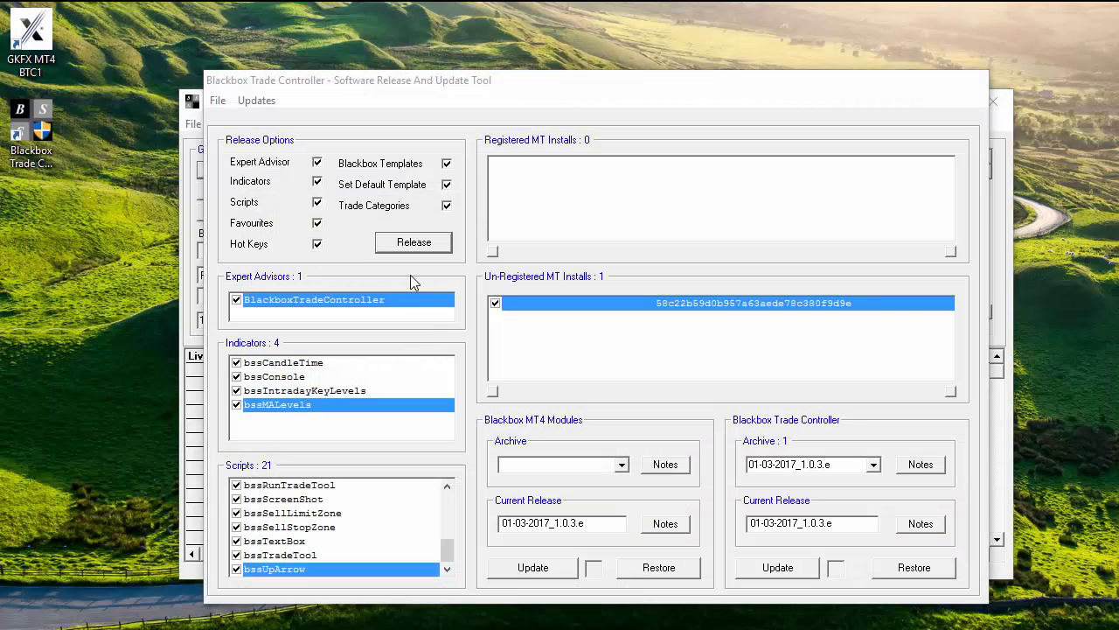
Re-run the release to the closed un-registered install, confirm it, and dismiss the success message.
click(406, 247)
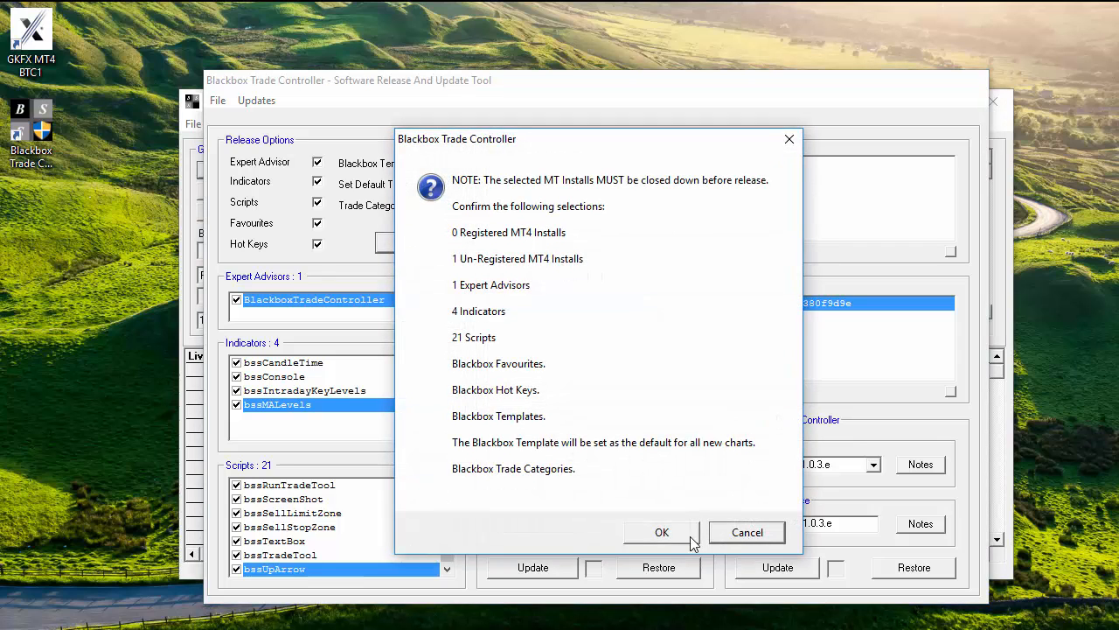
click(662, 534)
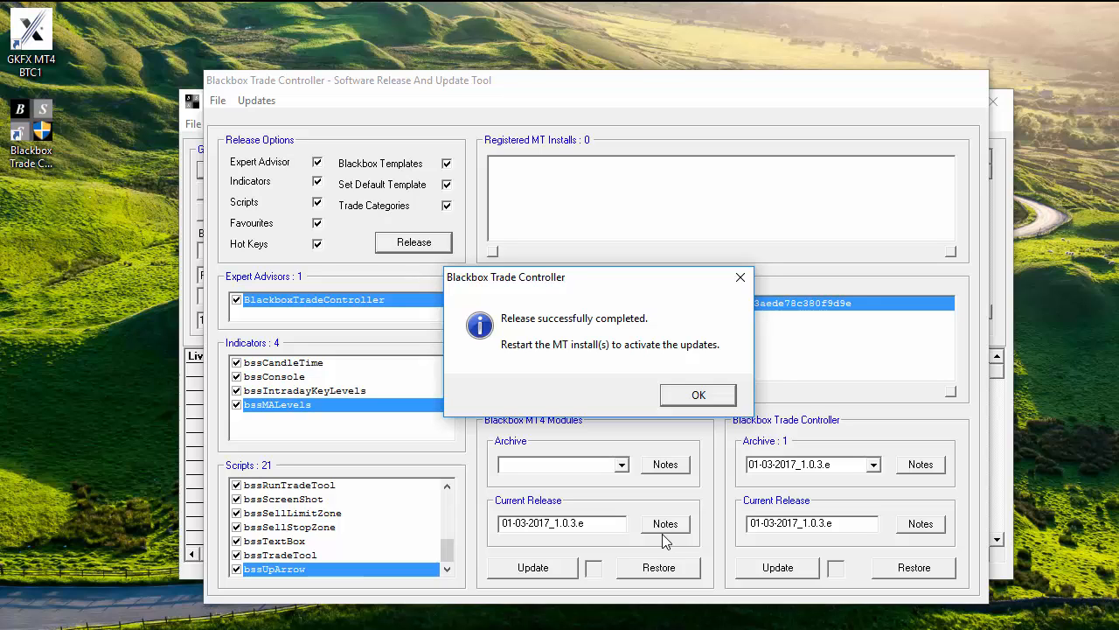
click(687, 397)
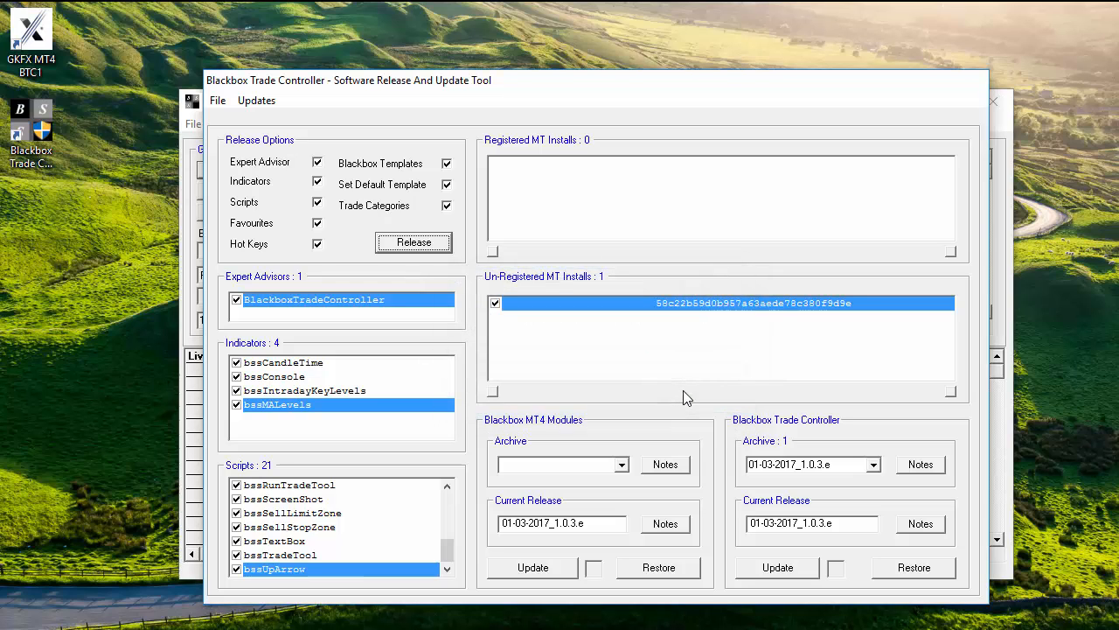
Check the Updates alert setting without changes, then exit the Software Release And Update Tool.
click(253, 104)
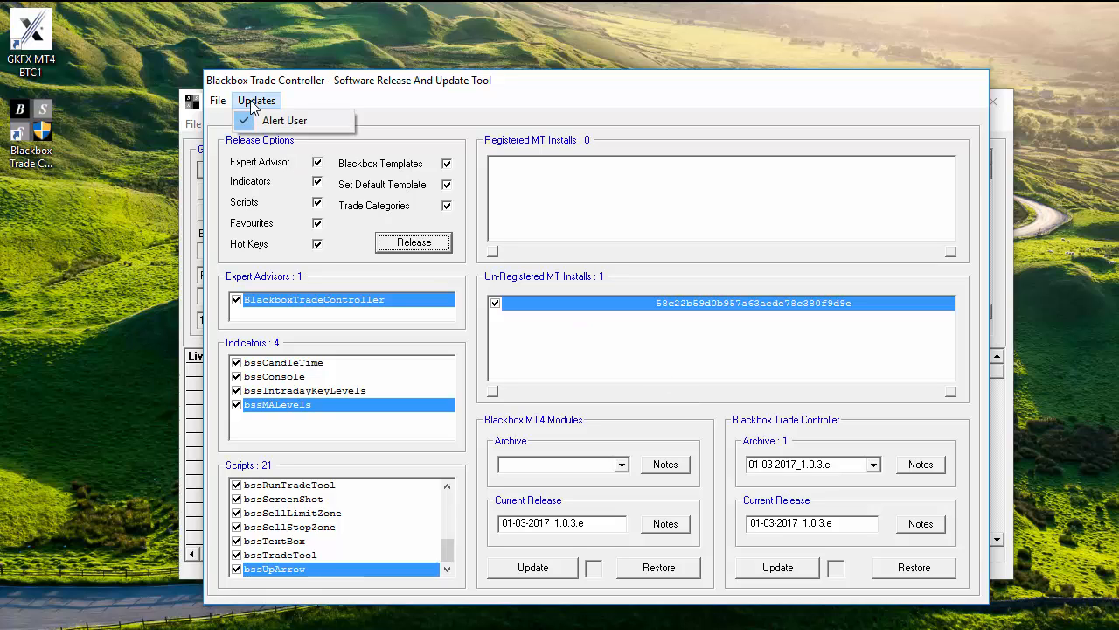
click(307, 104)
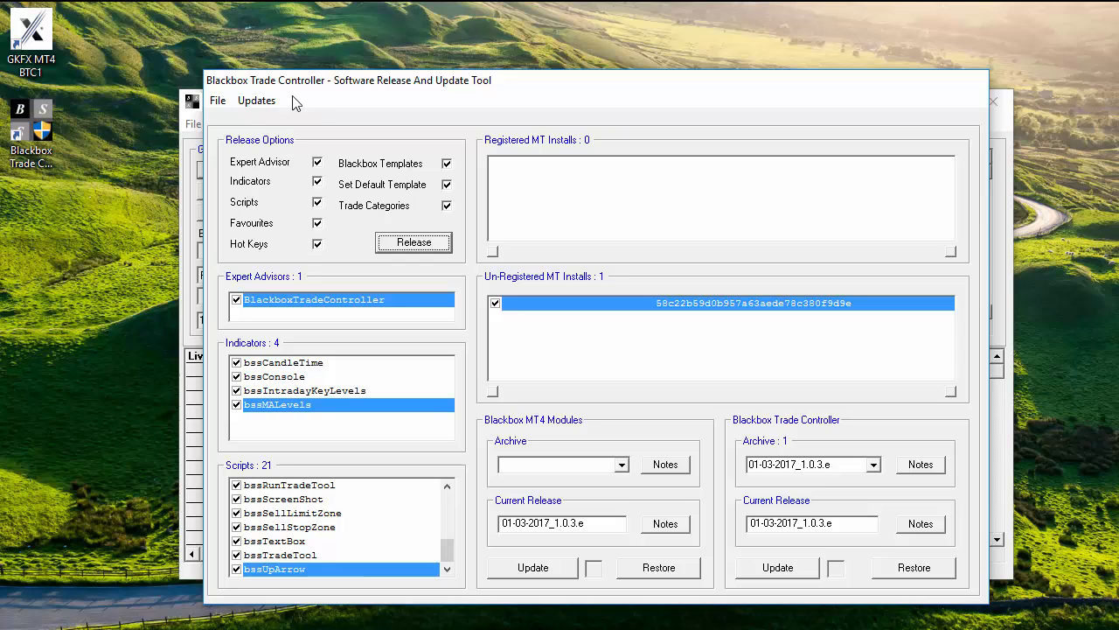
click(218, 101)
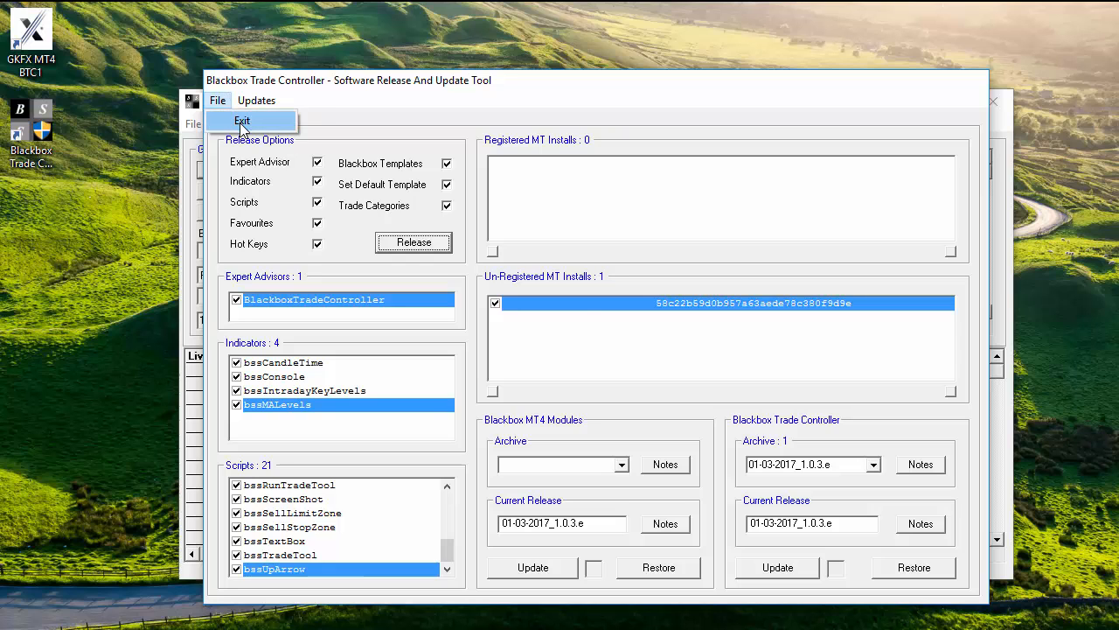
click(241, 123)
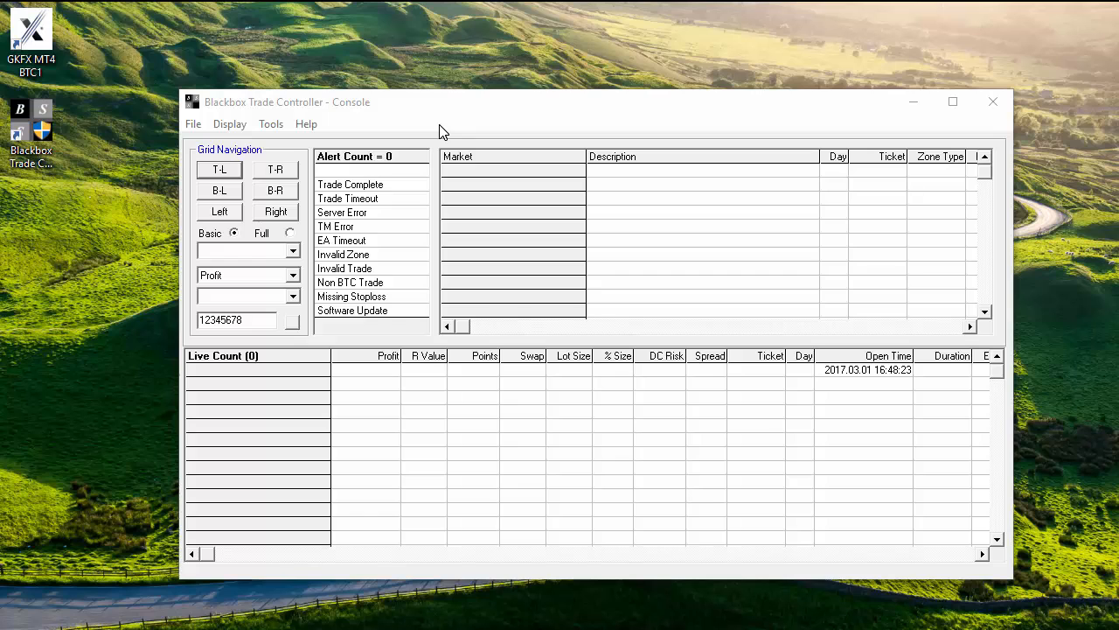
Start the un-registered MT install from Tools > MT Install Manager to reopen MetaTrader 4.
click(270, 125)
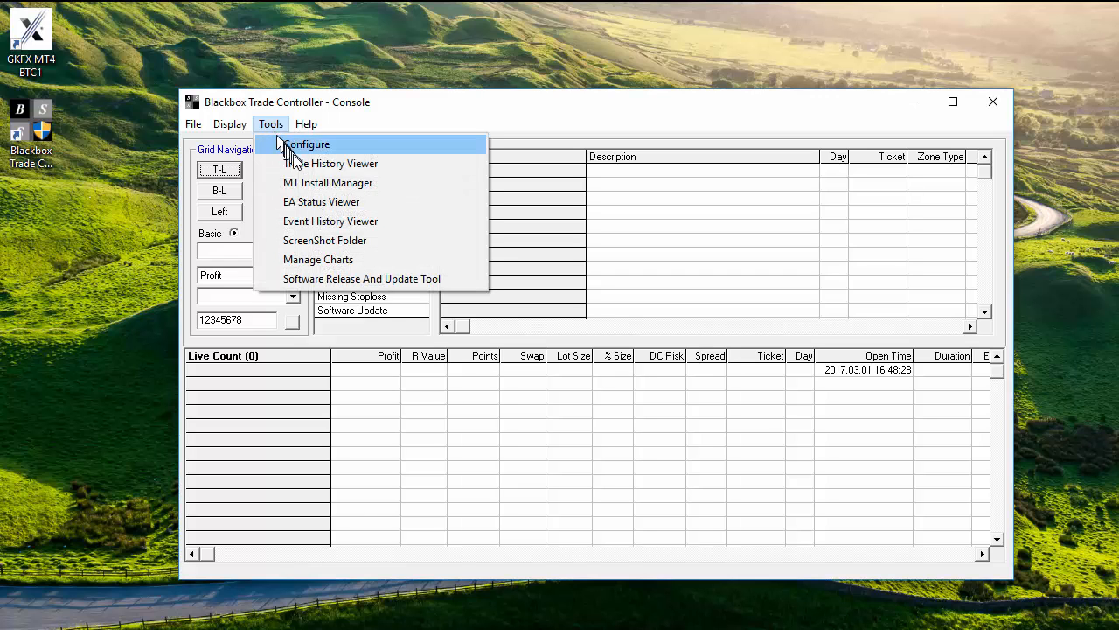
click(311, 182)
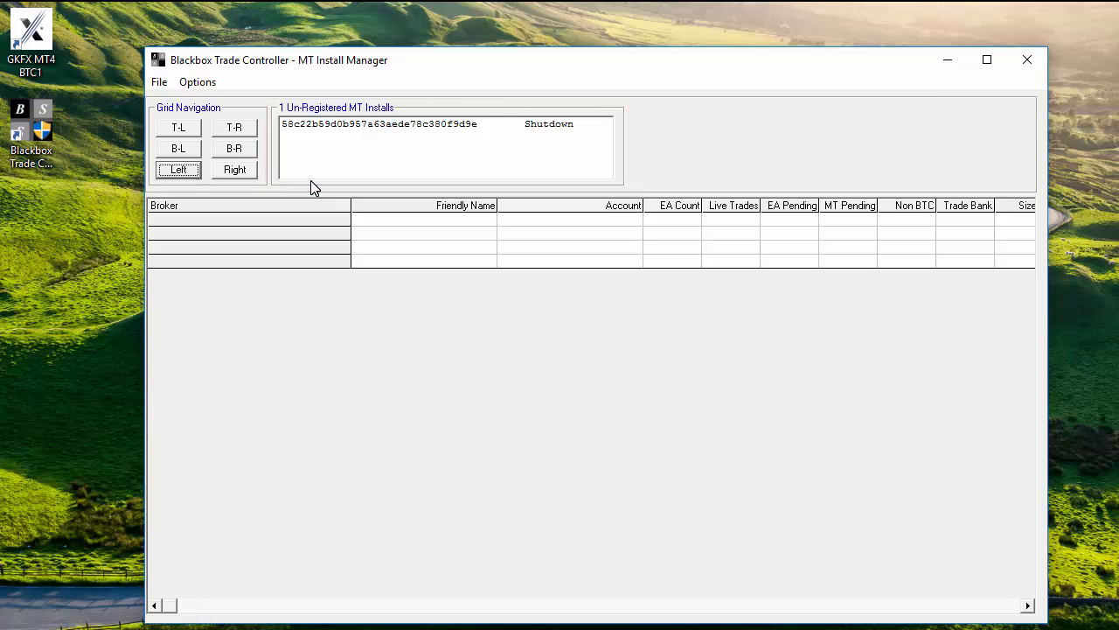
right_click(368, 129)
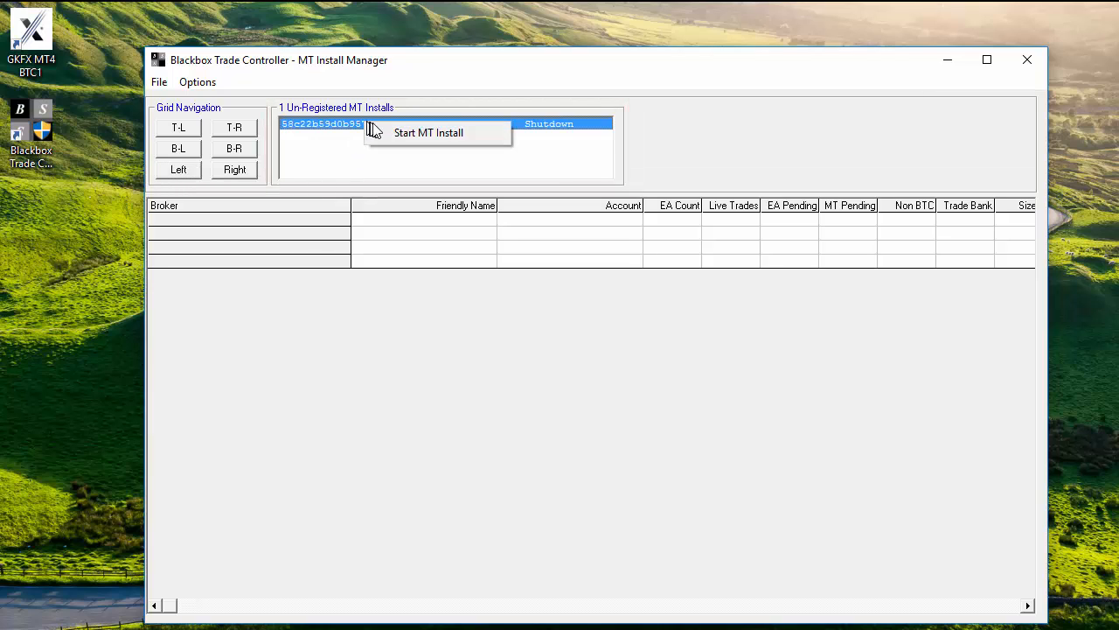
click(409, 134)
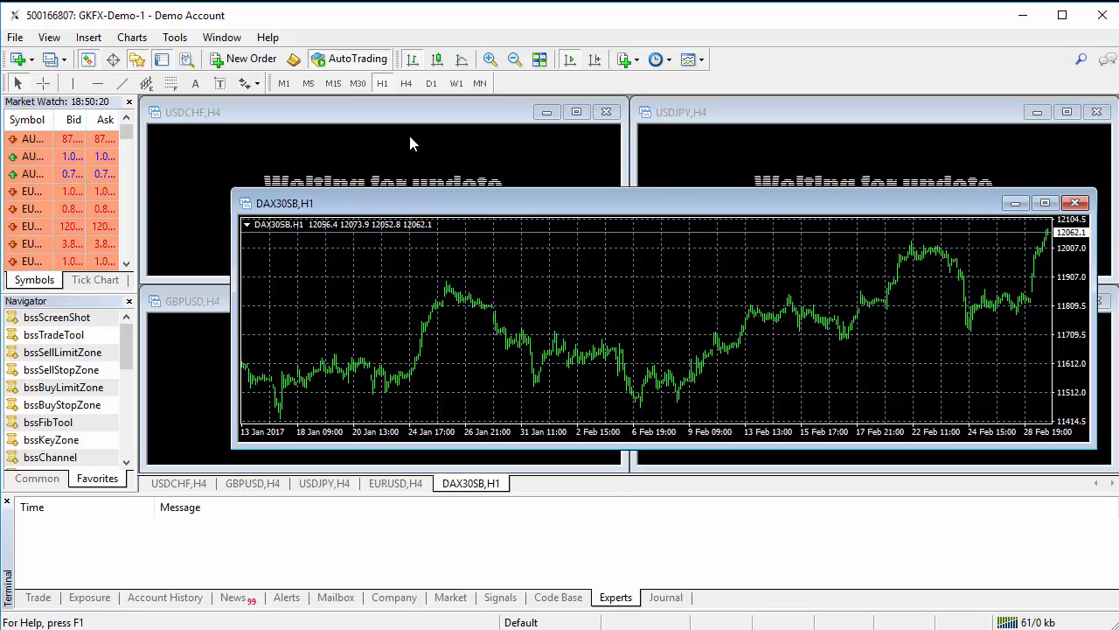
Save the current MetaTrader 4 layout as a new profile named DAX30.
click(521, 620)
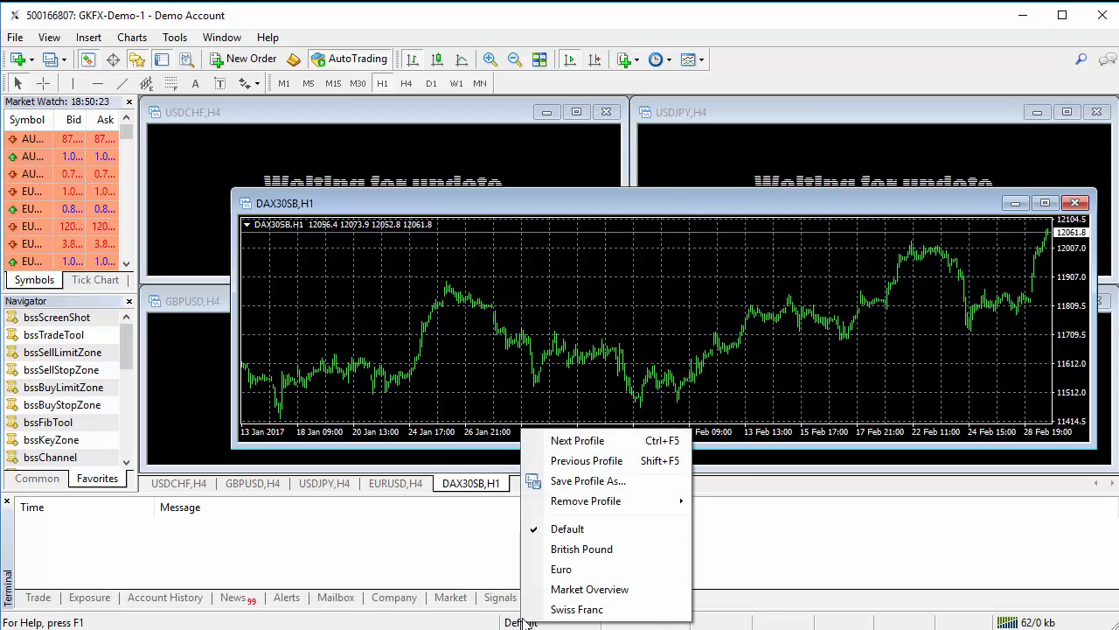
click(575, 480)
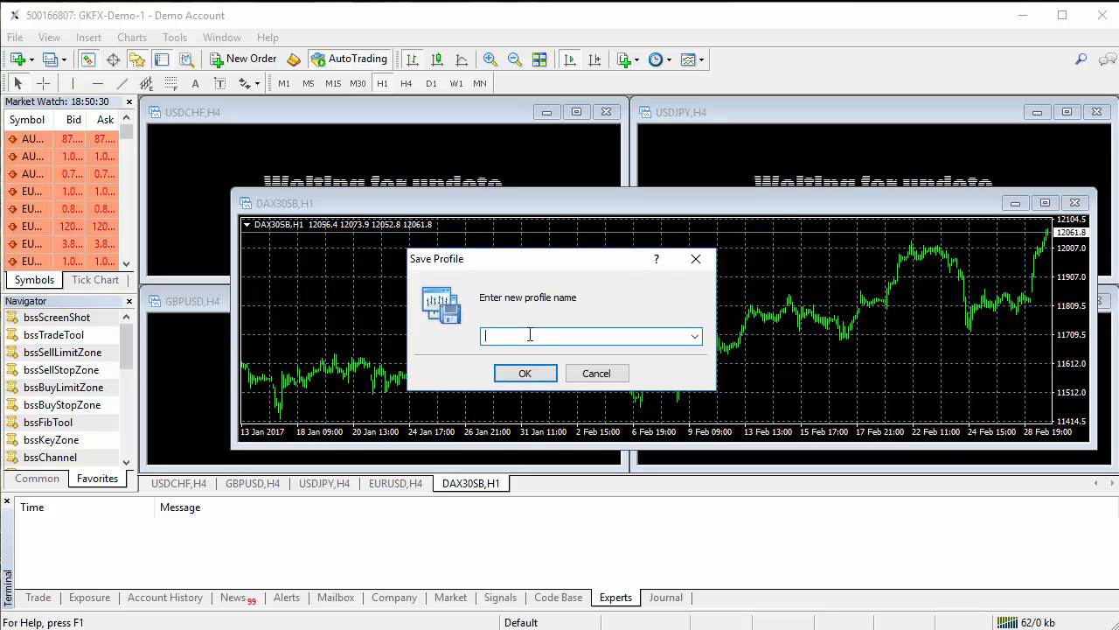
text(DAX)
text(30)
click(514, 374)
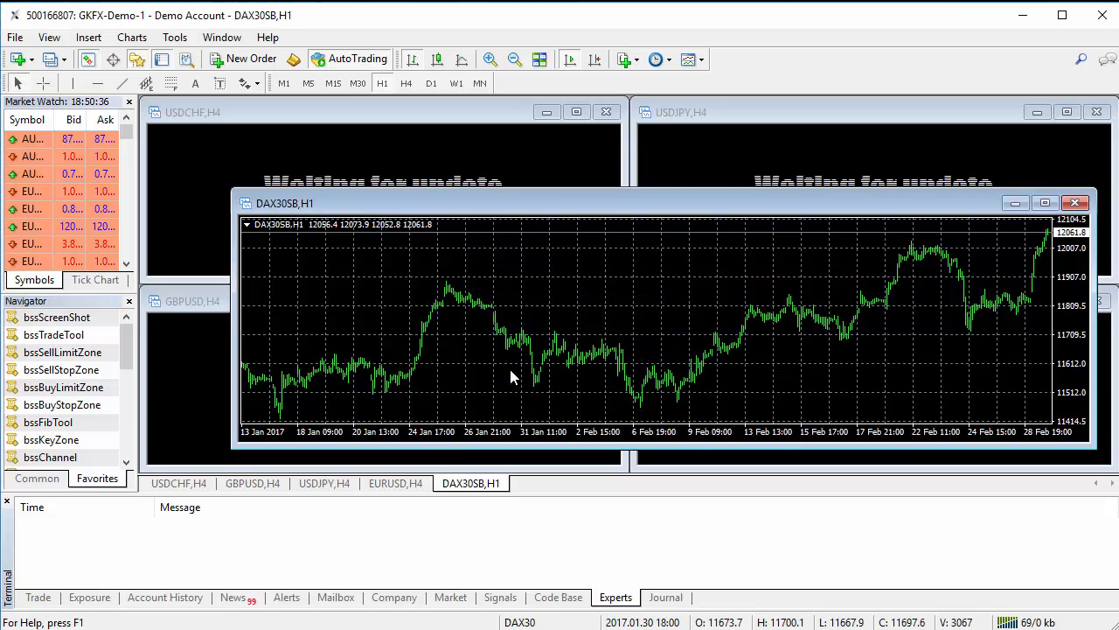
Close Market Watch, Terminal and the DAX30SB, USDJPY, EURUSD, GBPUSD and USDCHF charts.
click(128, 102)
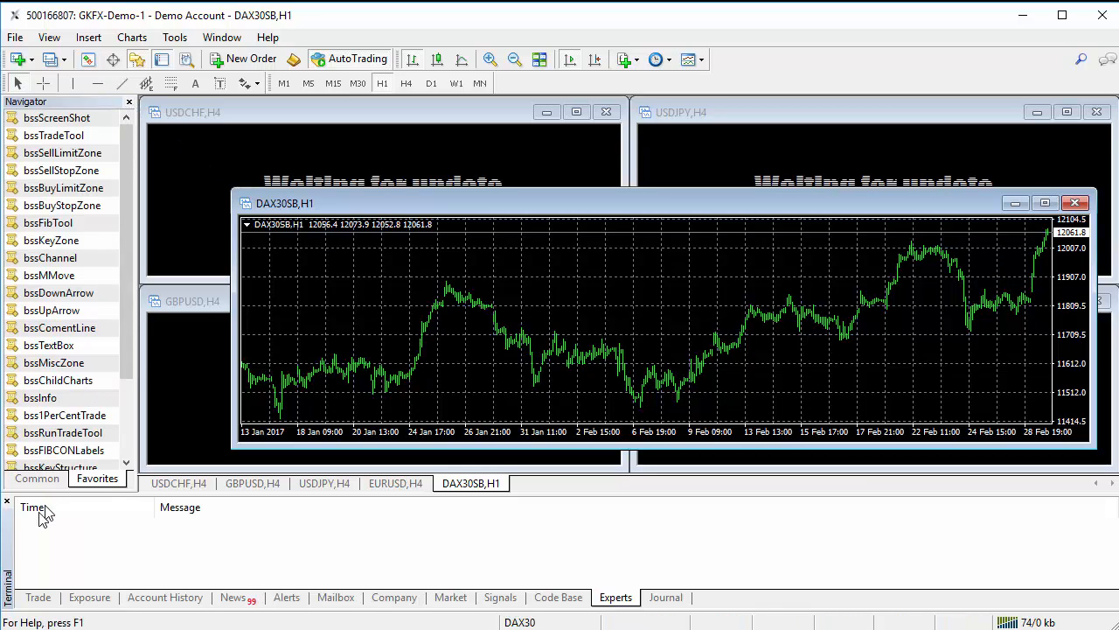
click(7, 500)
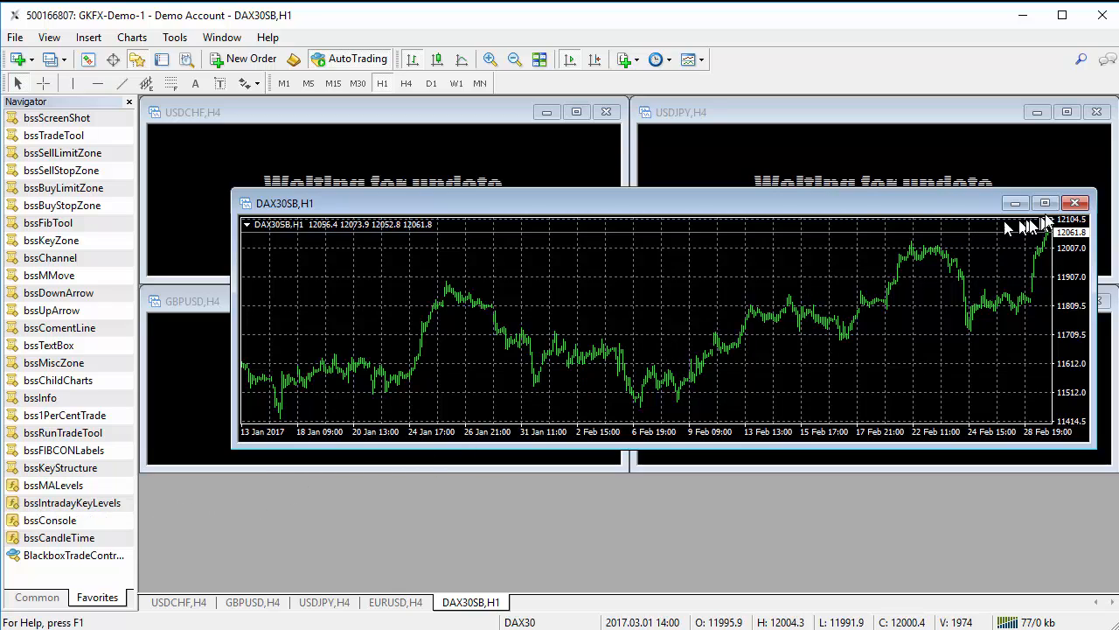
click(1075, 203)
click(1097, 113)
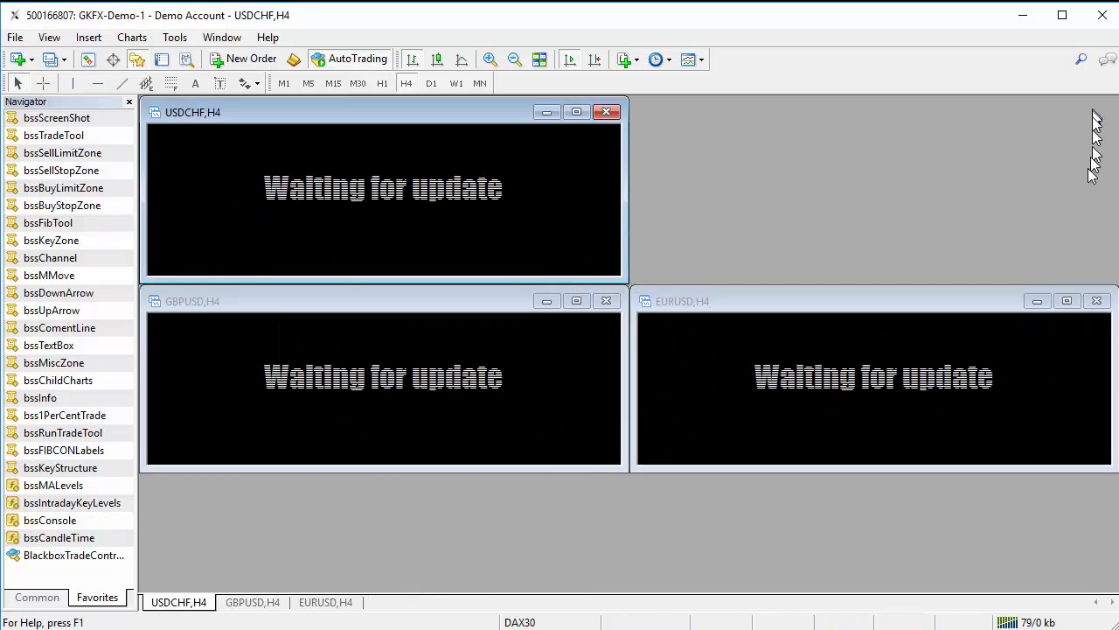
click(1097, 301)
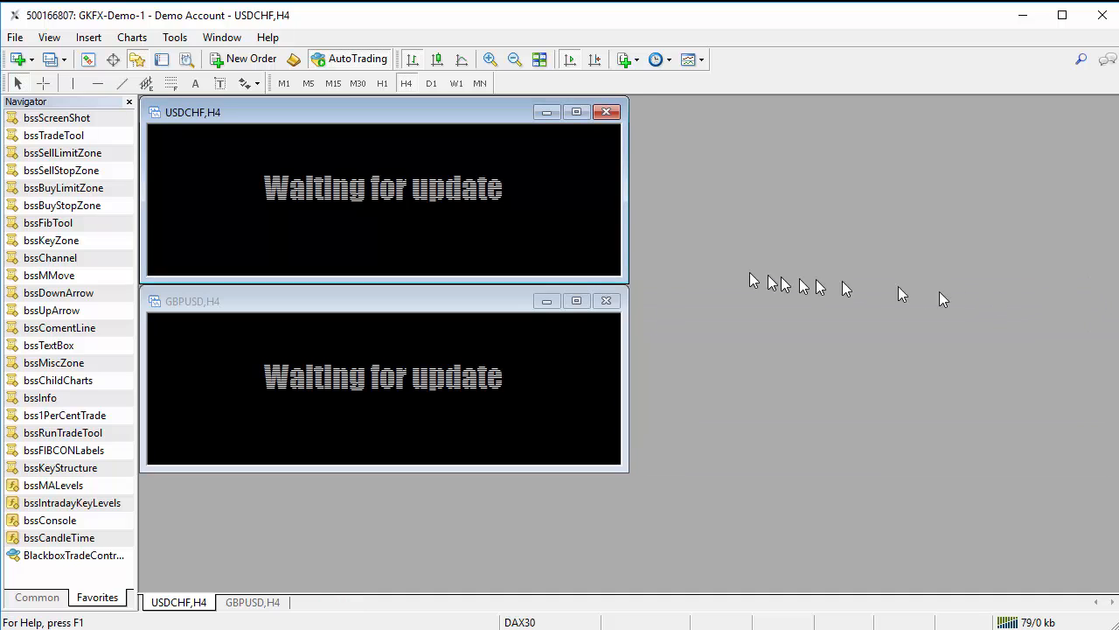
click(606, 301)
click(607, 113)
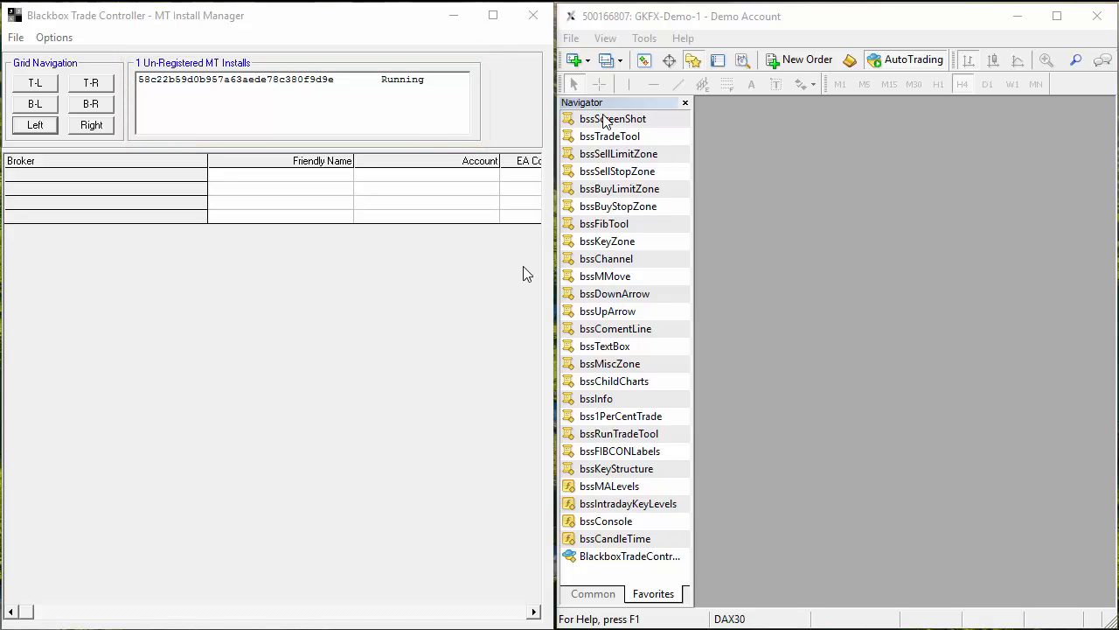
Open a new DAX30SB chart from File > New Chart > Indexes - SB.
click(570, 41)
click(579, 57)
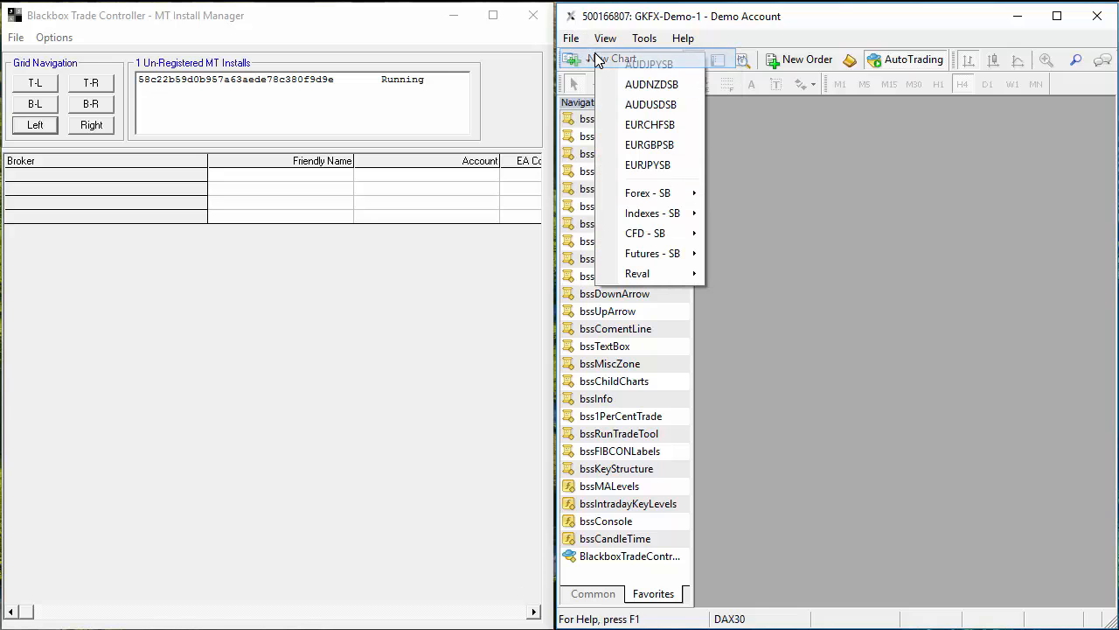
mouse_move(680, 216)
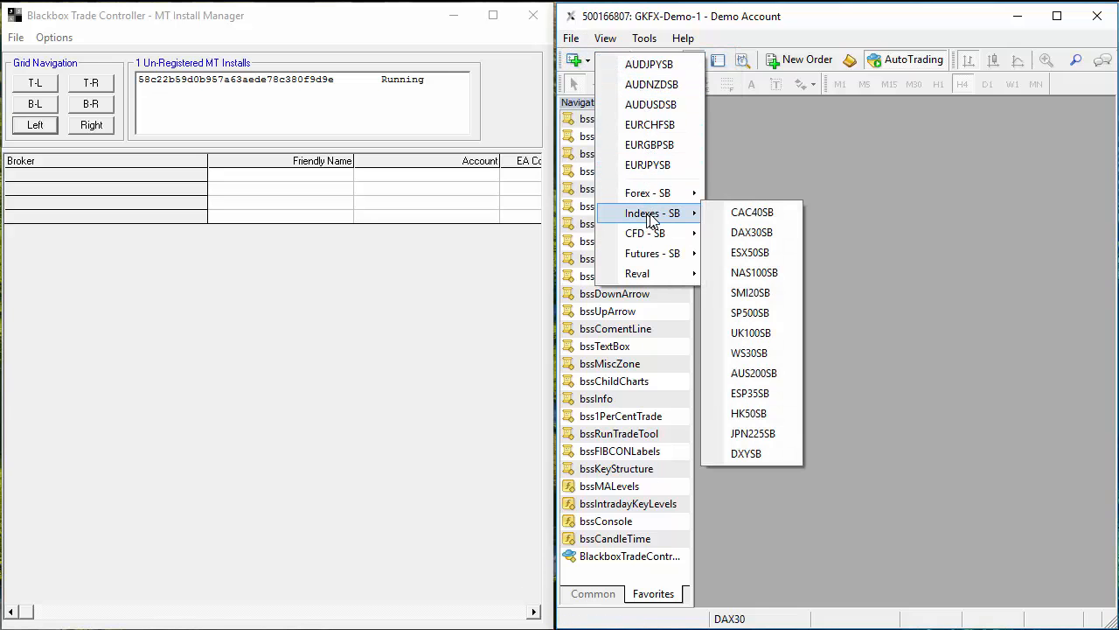
click(758, 233)
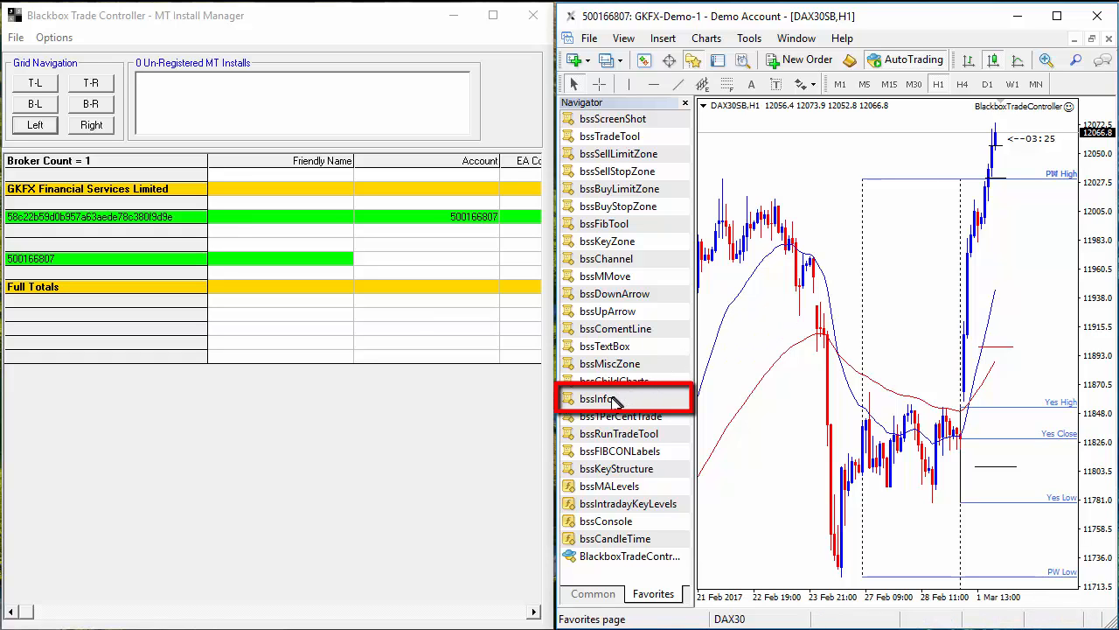
Drop the bssInfo indicator from the Navigator onto the DAX30SB chart and compress the price scale.
drag(597, 399, 818, 317)
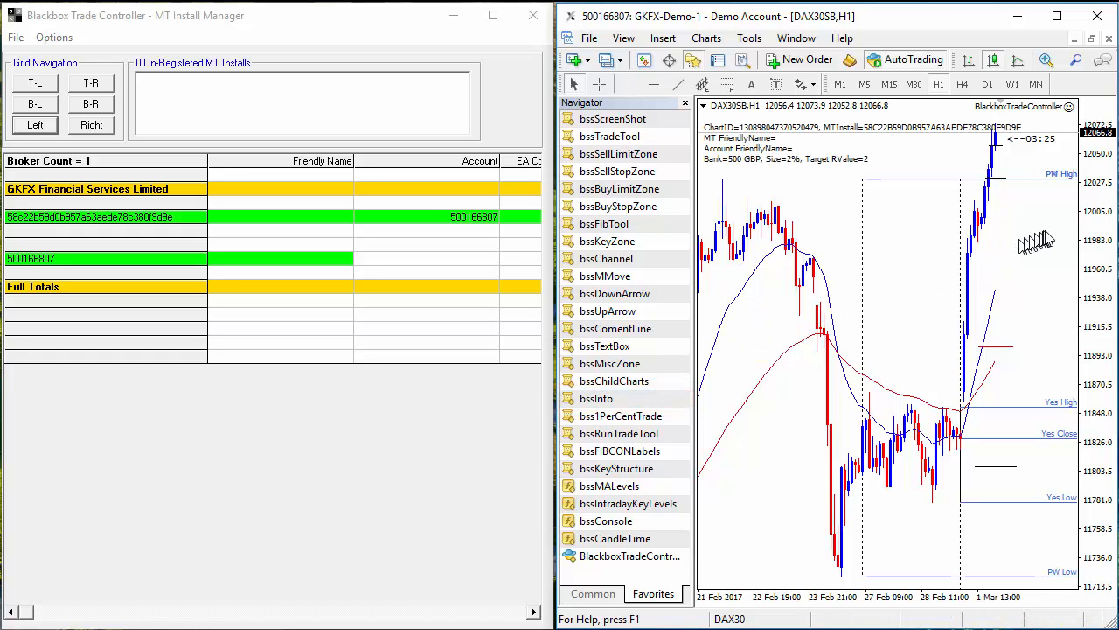
drag(1091, 235, 1098, 262)
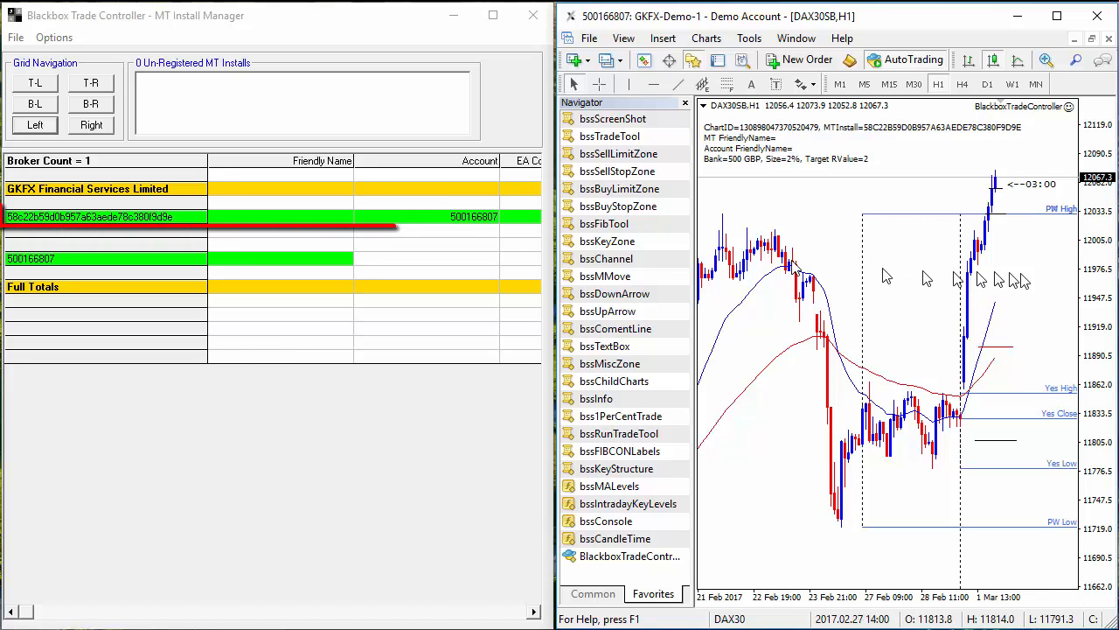
Give the registered install the friendly name 'GKFX DAX30' in Manage Install.
right_click(331, 219)
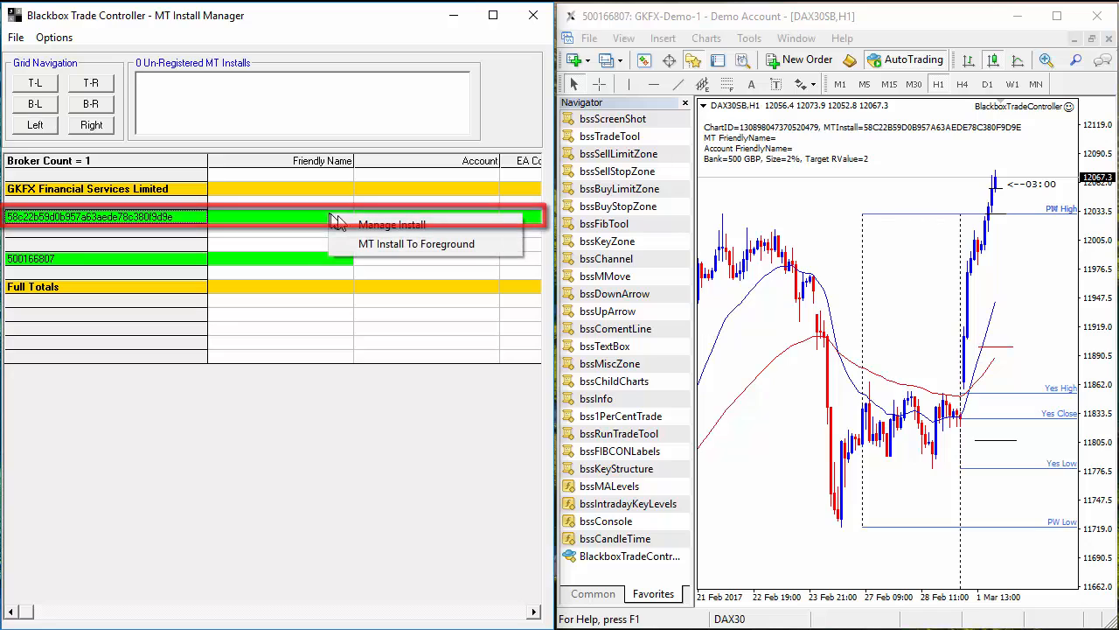
click(372, 223)
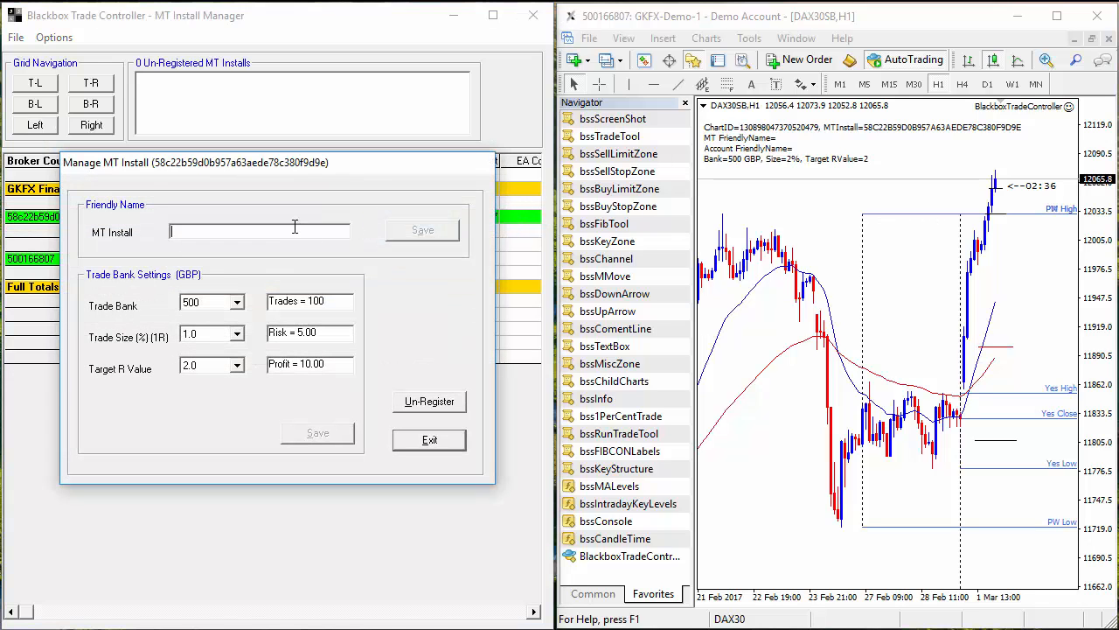
text(GKFX DAX30)
click(414, 235)
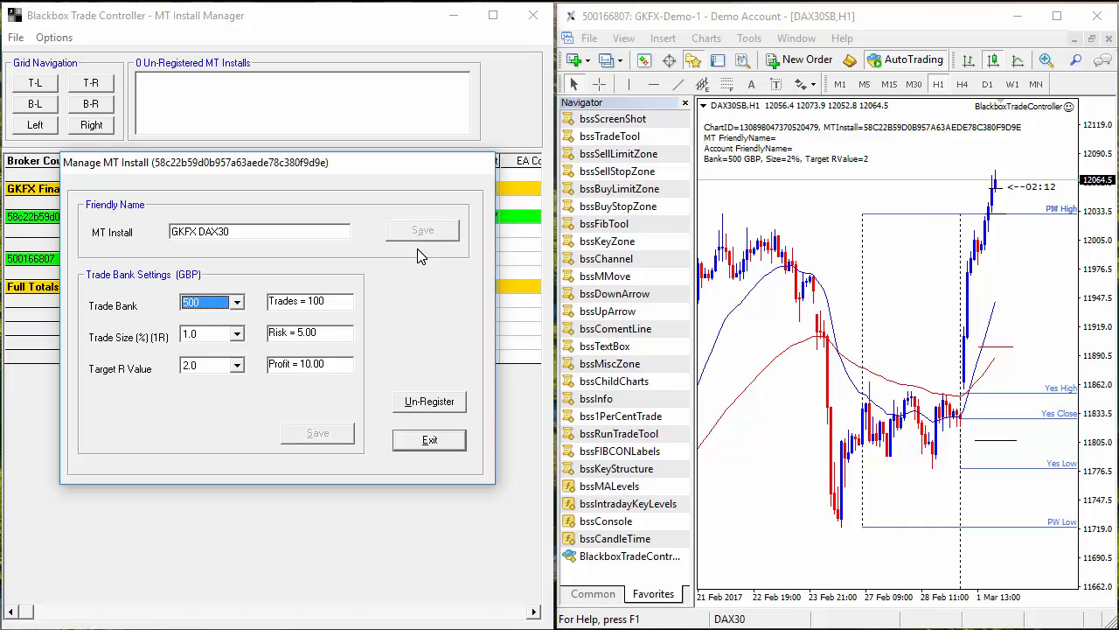
Save the install's trade bank as 10000 with 2.0 trade size, confirming the change.
click(236, 302)
click(239, 397)
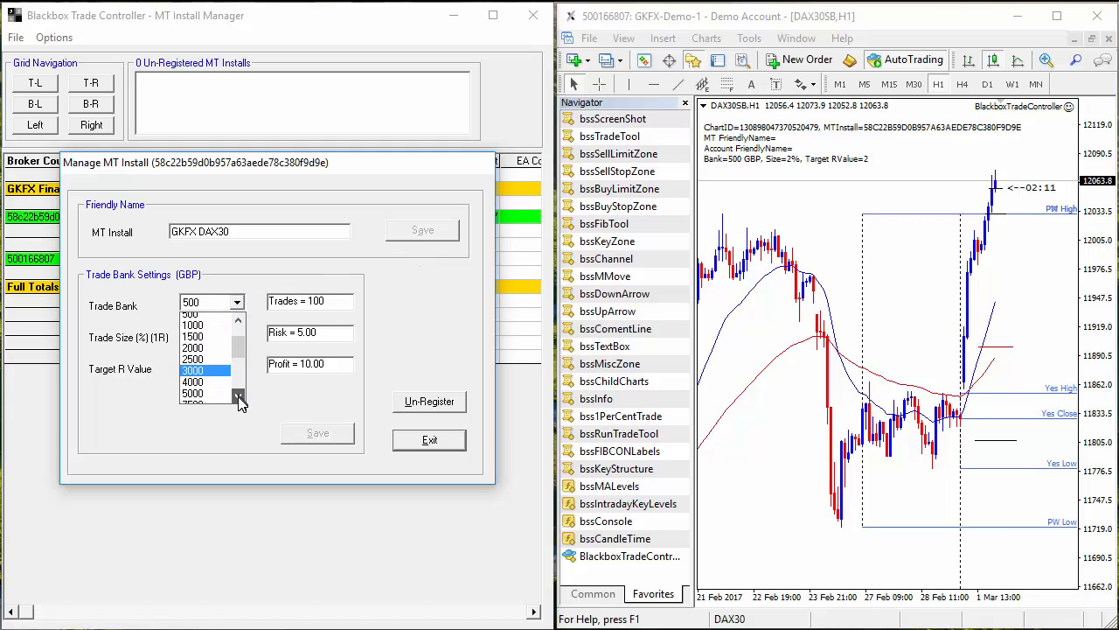
click(239, 397)
click(216, 381)
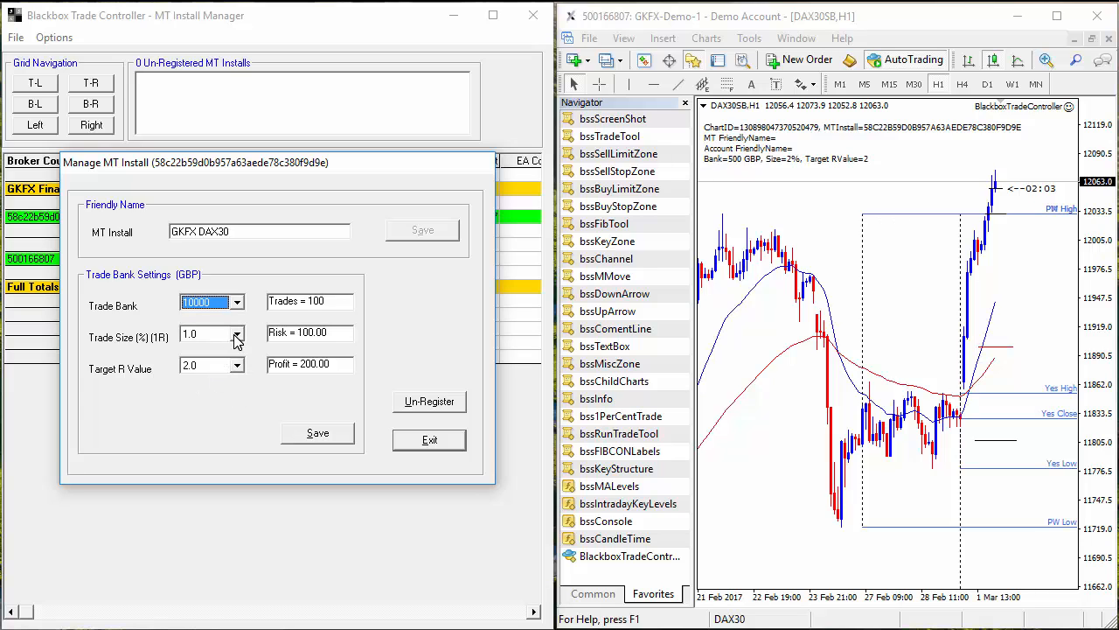
click(235, 335)
click(210, 372)
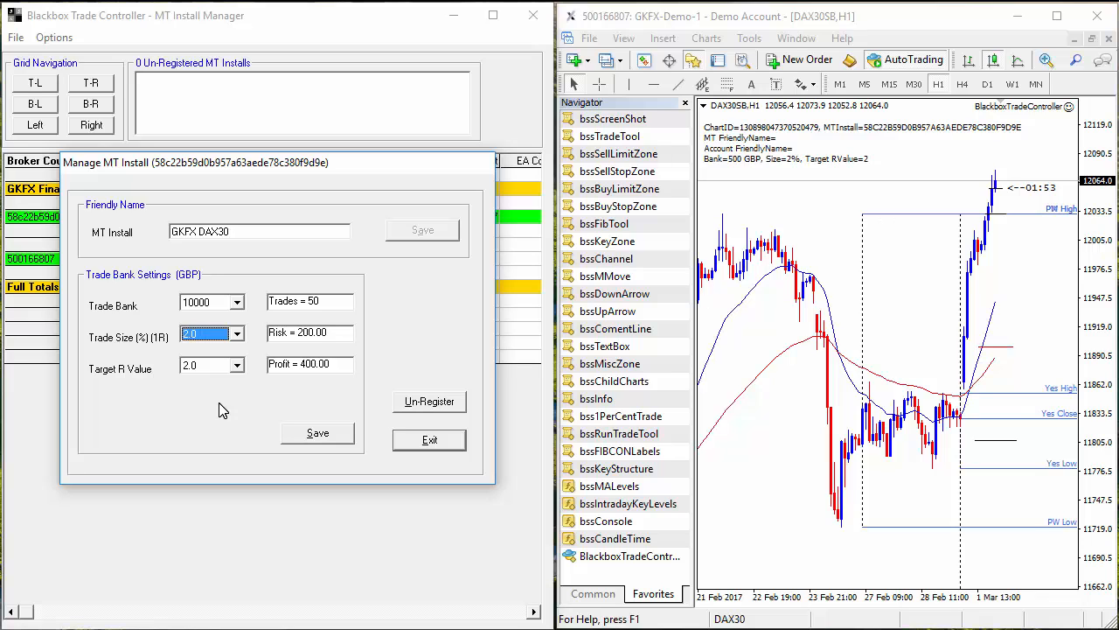
click(317, 433)
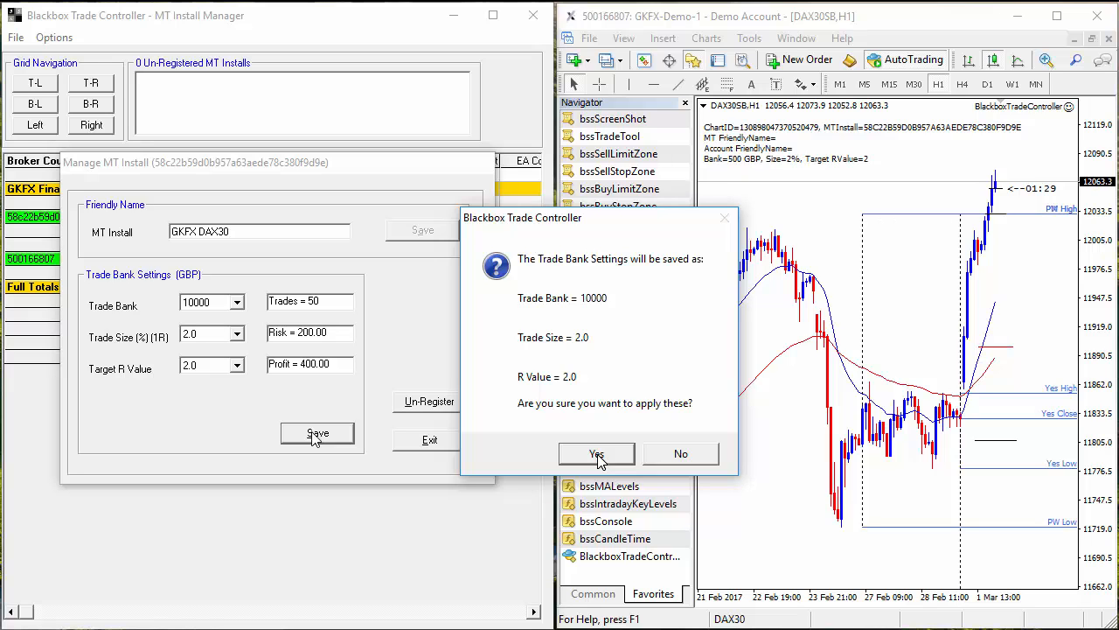
click(597, 458)
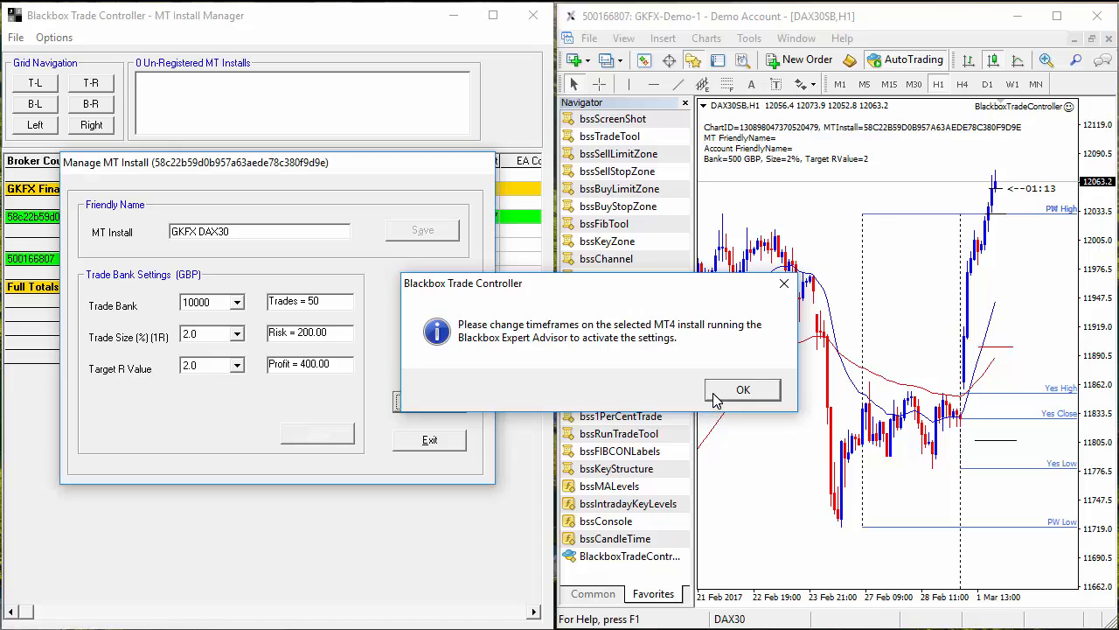
click(739, 389)
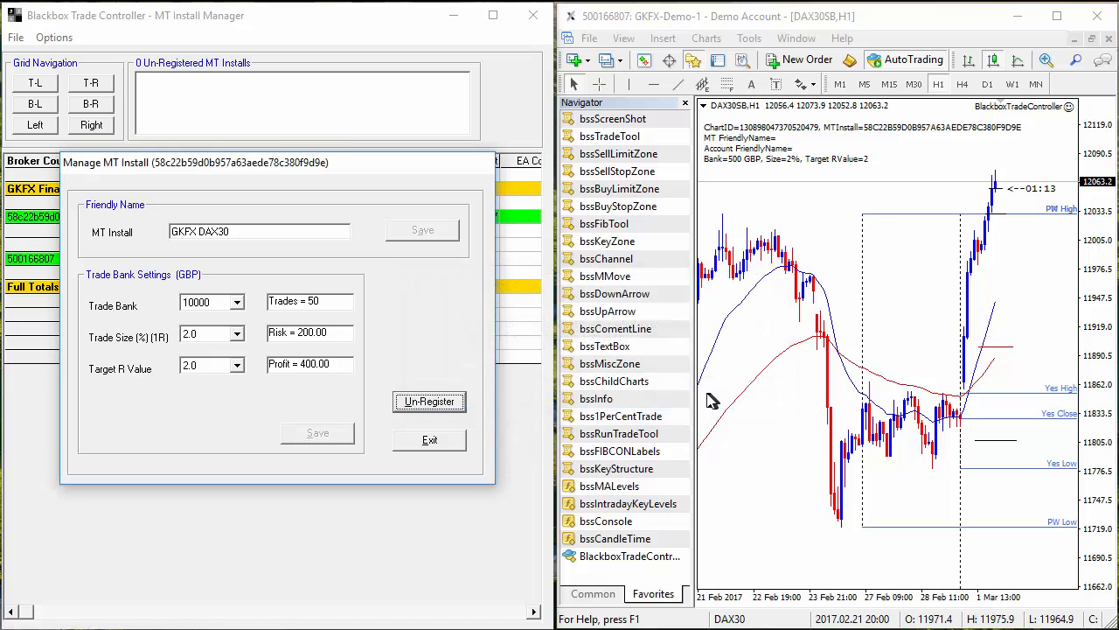
Close the install window and save 'GKFX Demo Indices' as the trading account's friendly name.
click(429, 442)
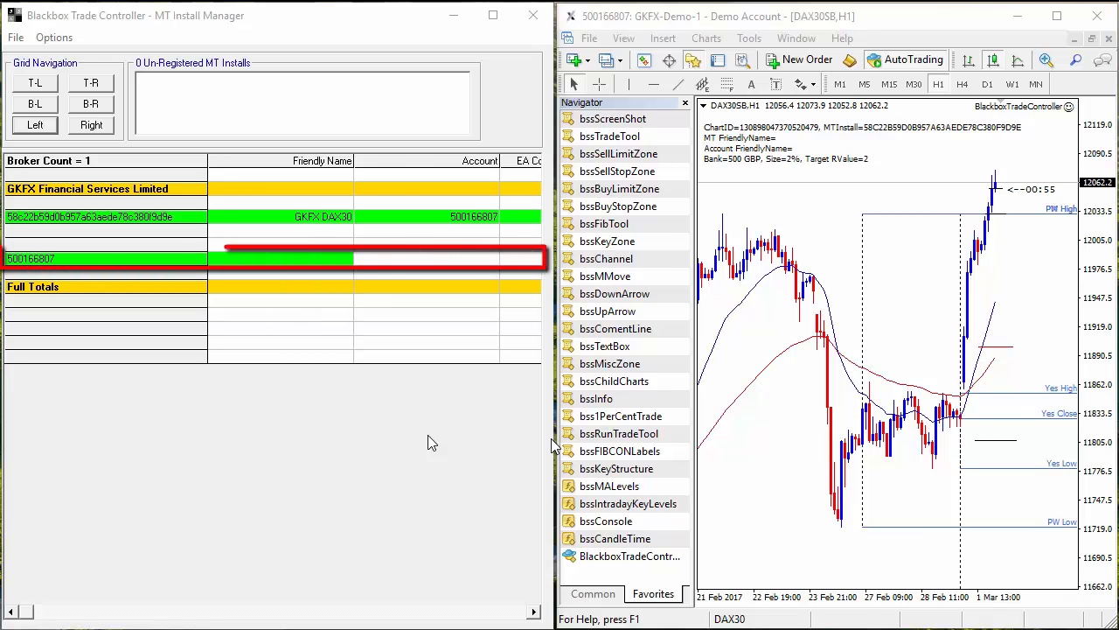
right_click(241, 263)
click(268, 270)
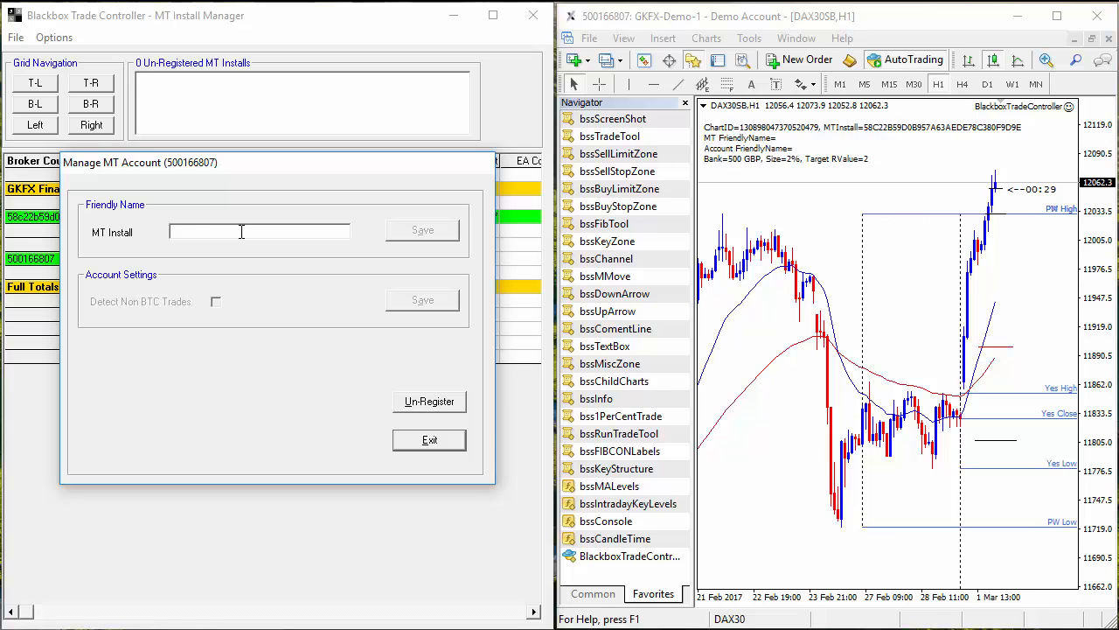
text(GKFX Demo Indices)
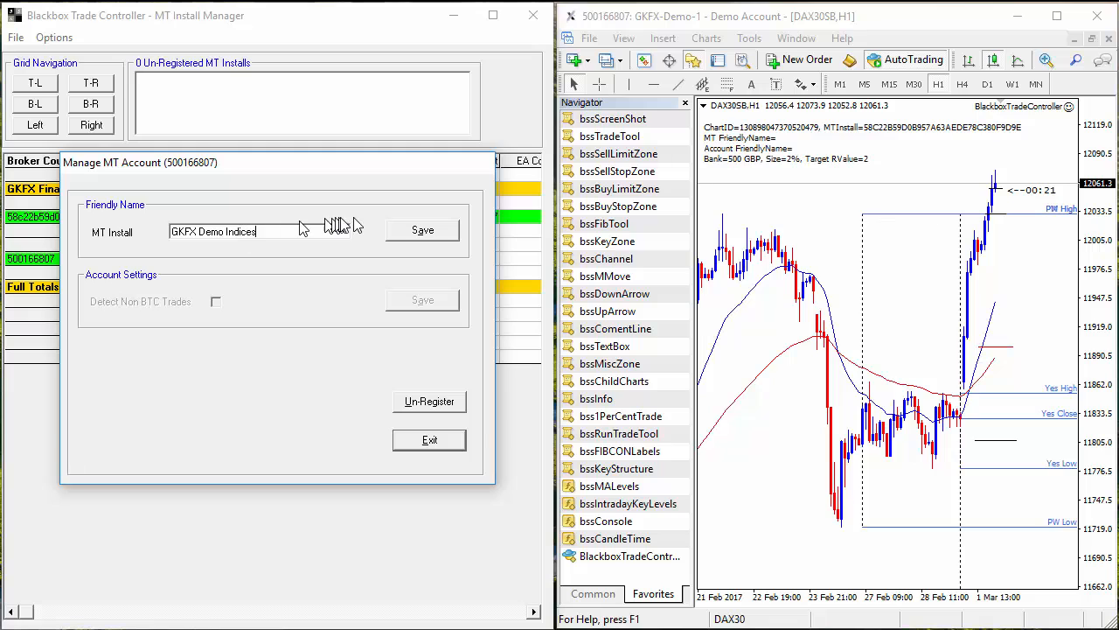
click(426, 231)
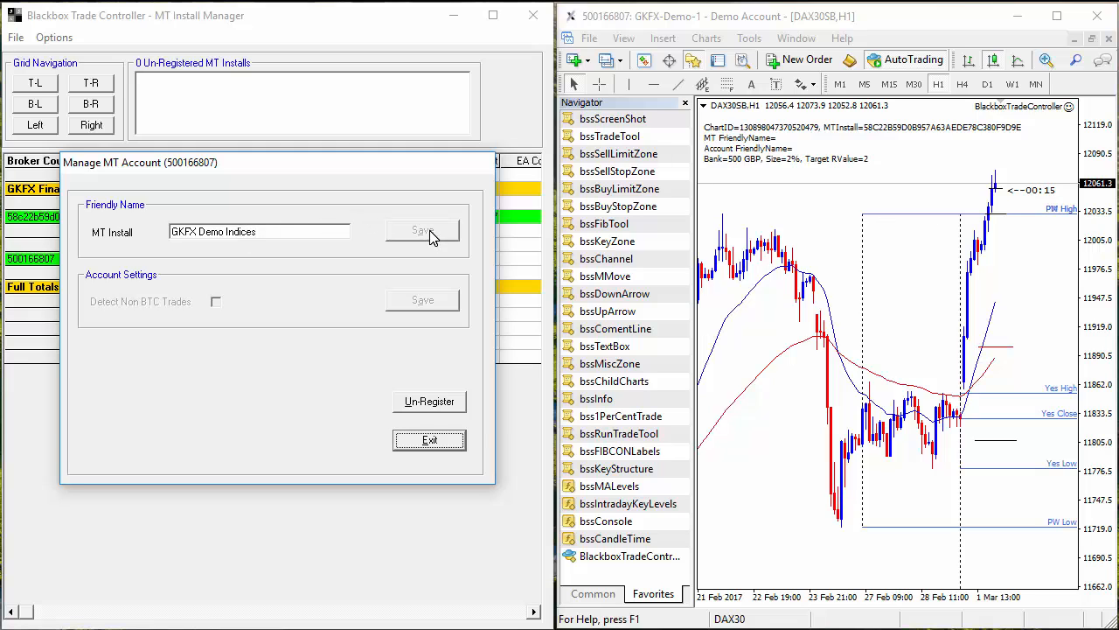
click(430, 444)
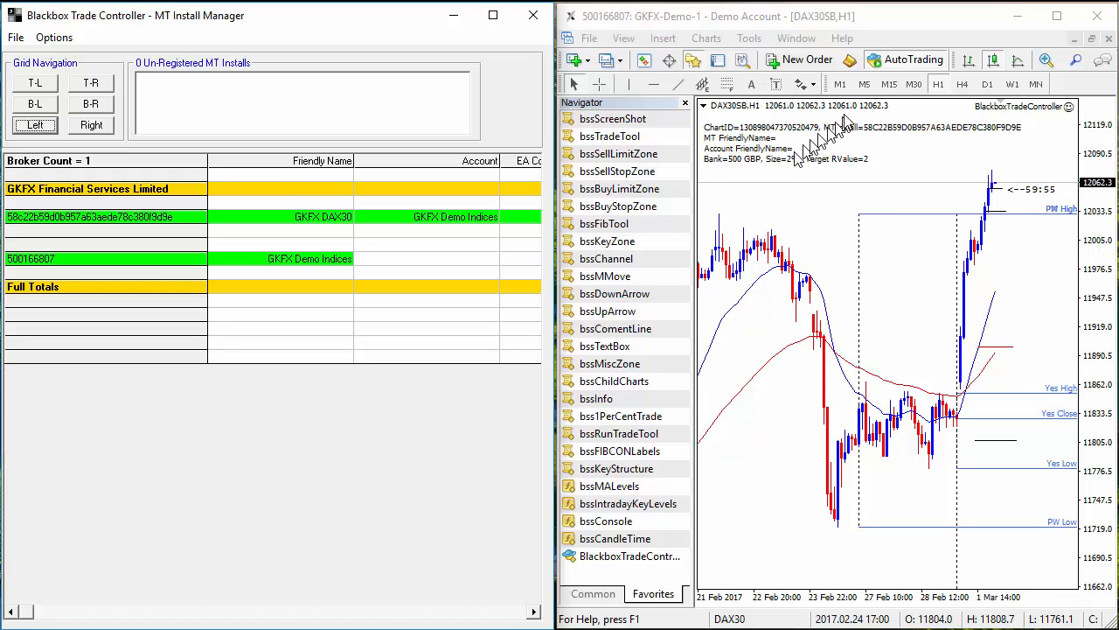
Switch the DAX30 chart to M5 bars and attach bssInfo to show the GKFX names.
click(867, 87)
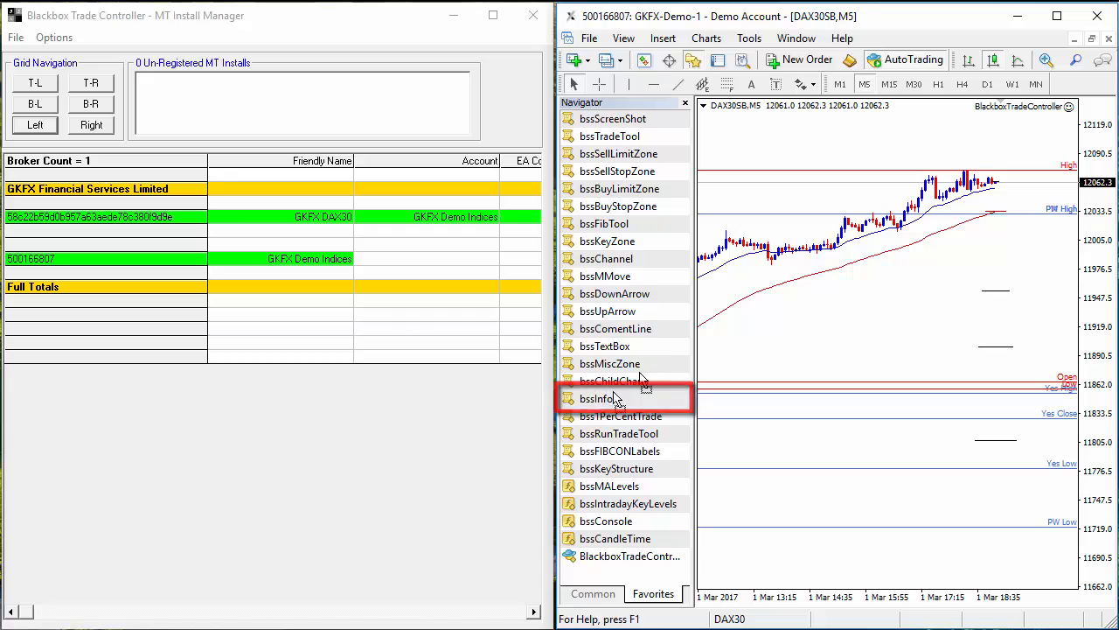
drag(615, 398, 857, 307)
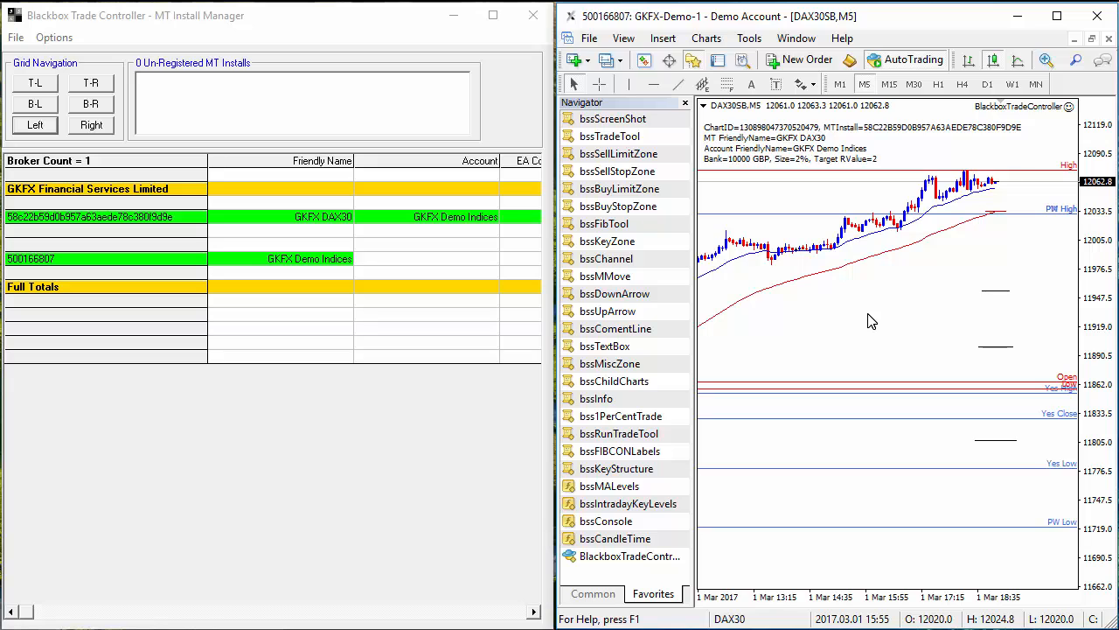
click(373, 449)
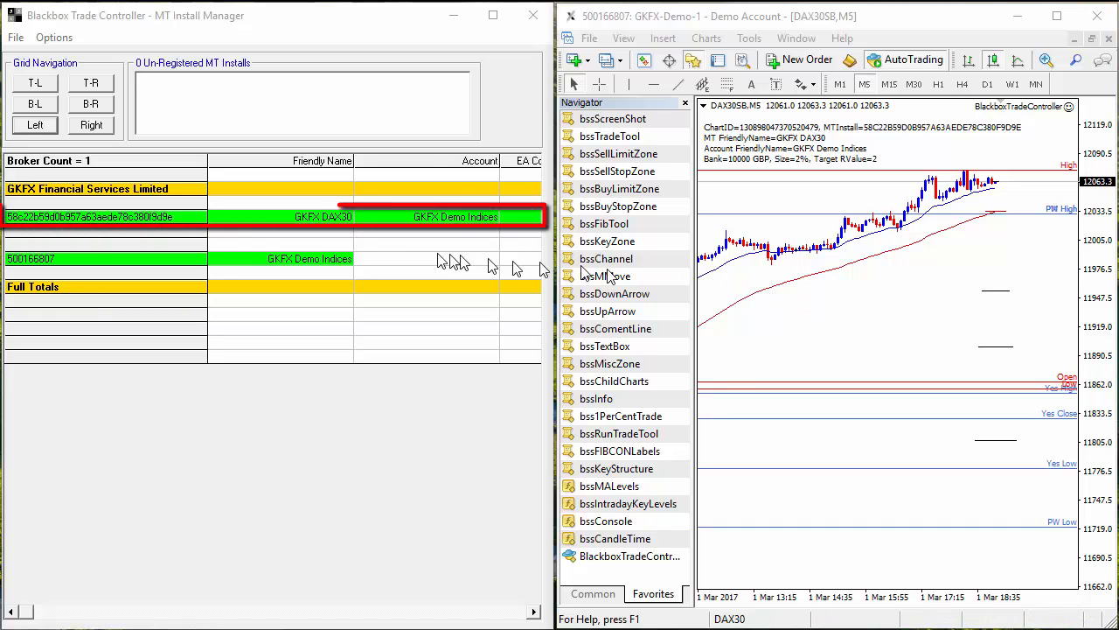
right_click(335, 226)
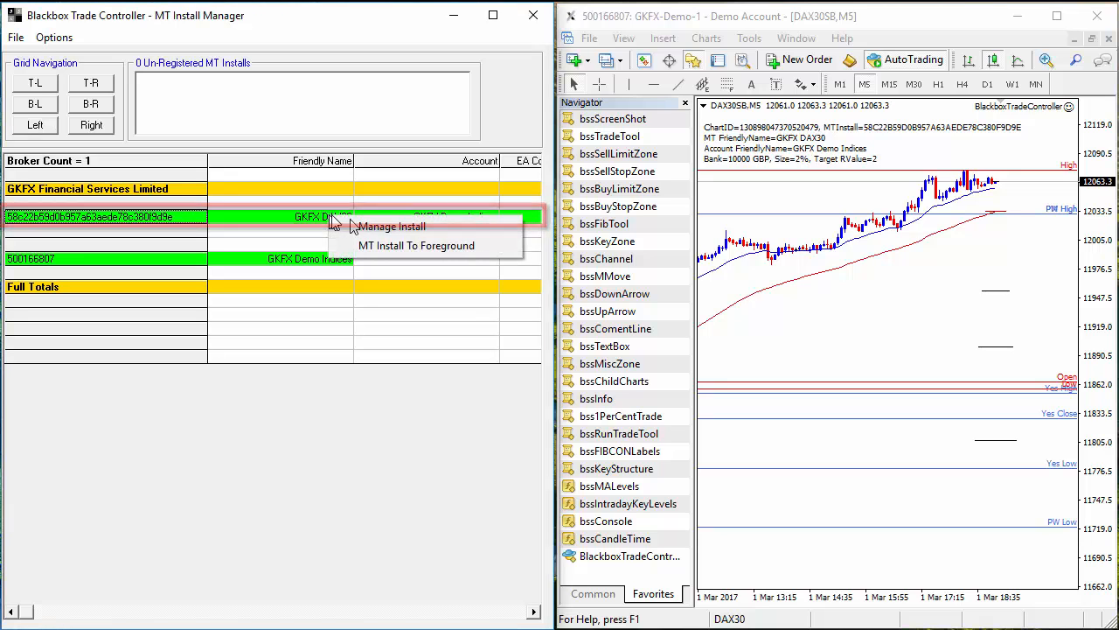
click(383, 226)
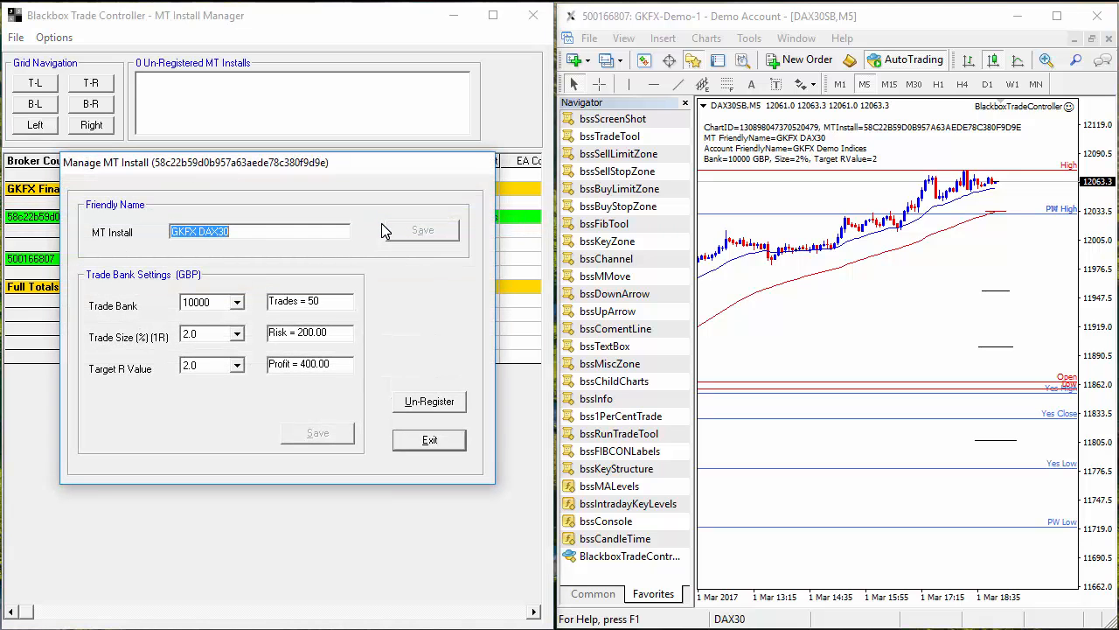
click(427, 403)
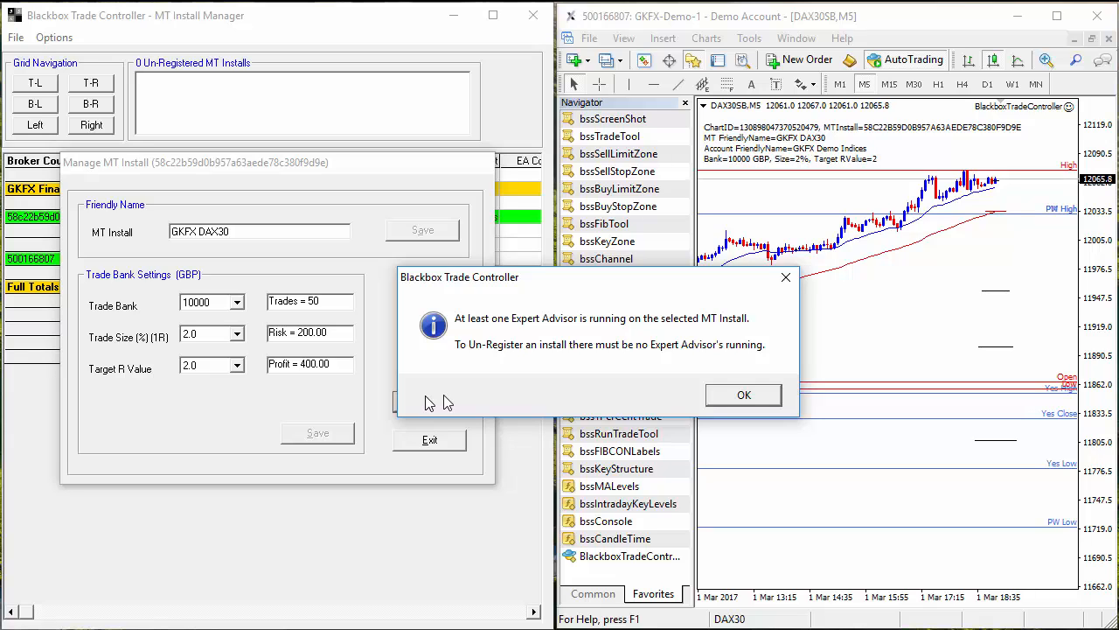
click(744, 394)
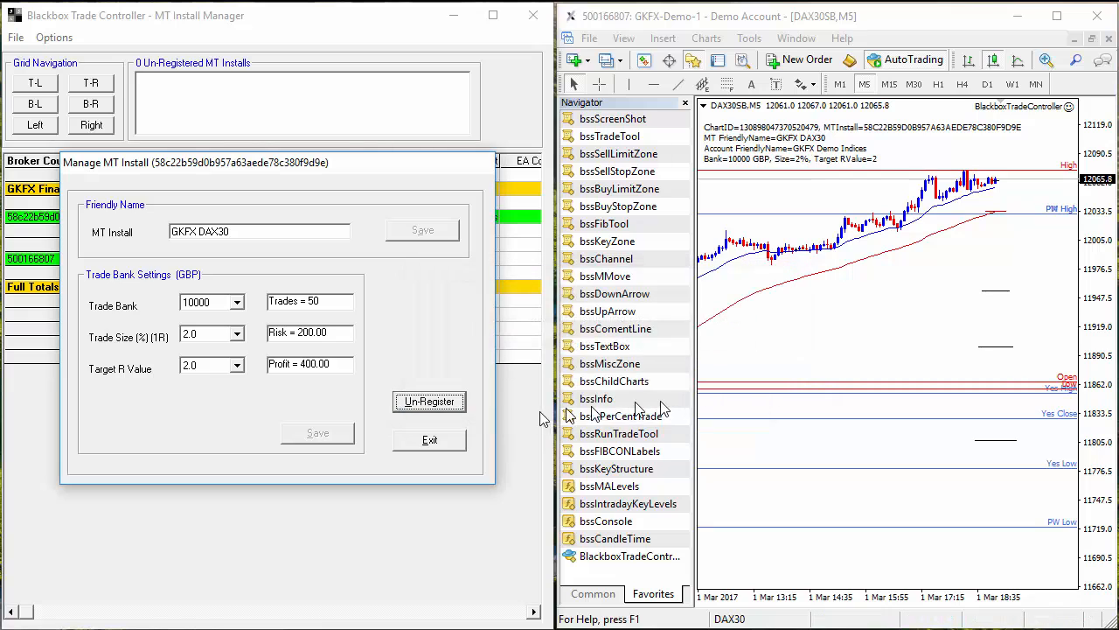
click(443, 442)
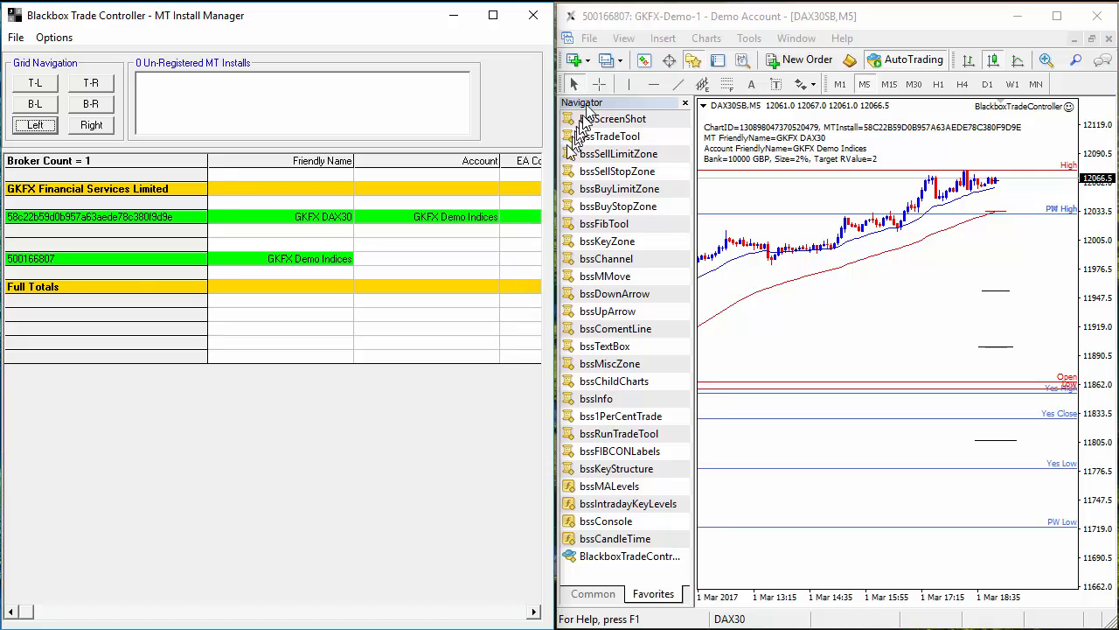
Exit MetaTrader 4, then un-register the GKFX DAX30 install and confirm with Yes.
click(590, 38)
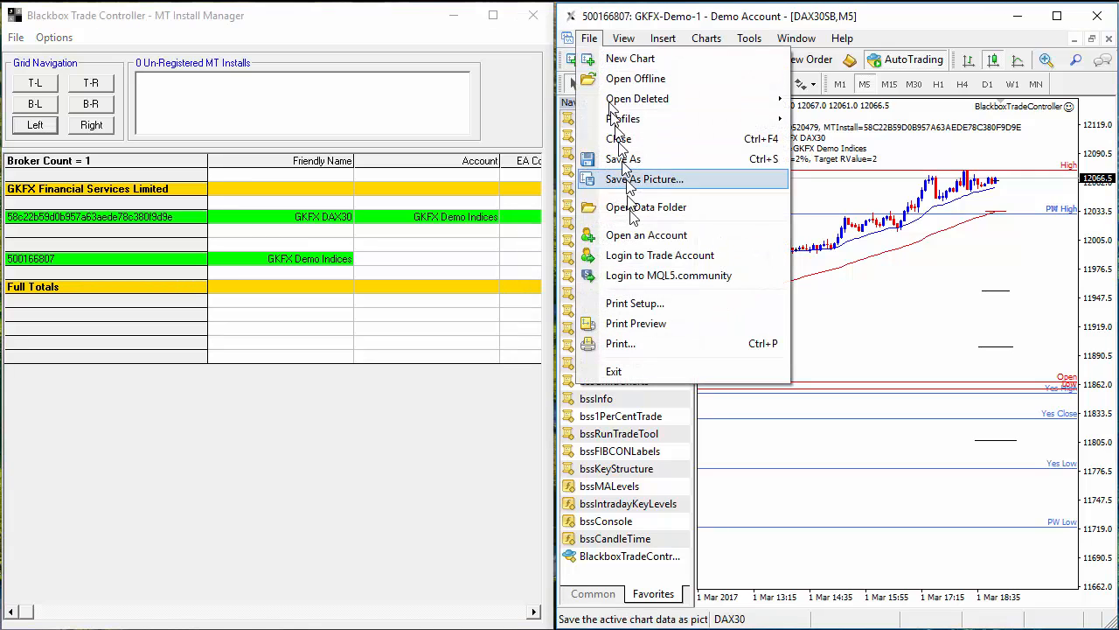
click(641, 371)
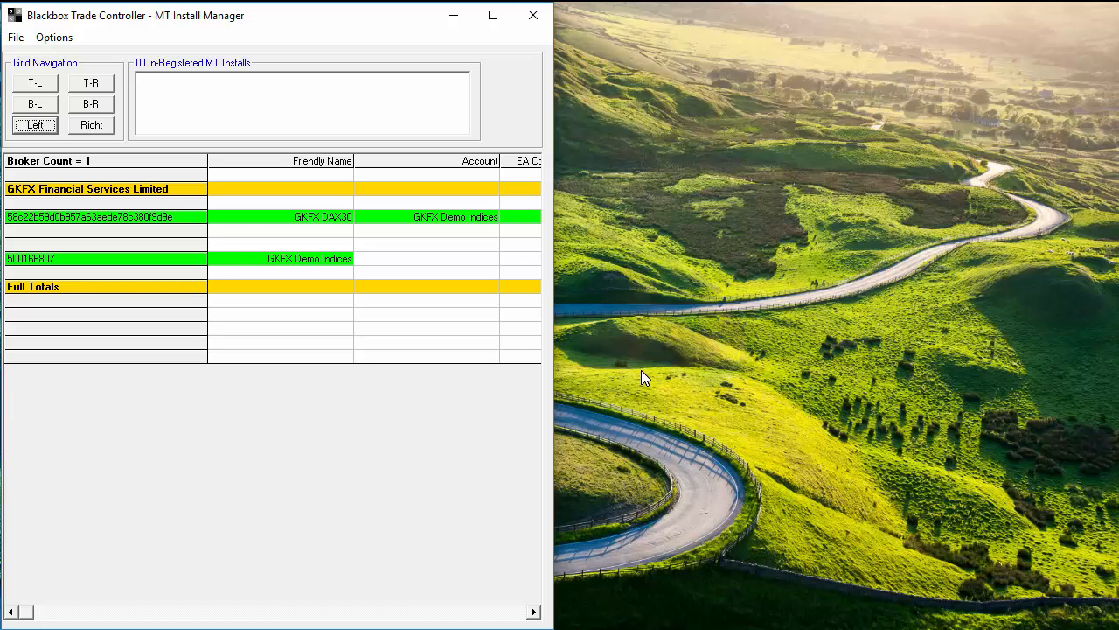
right_click(323, 219)
click(378, 229)
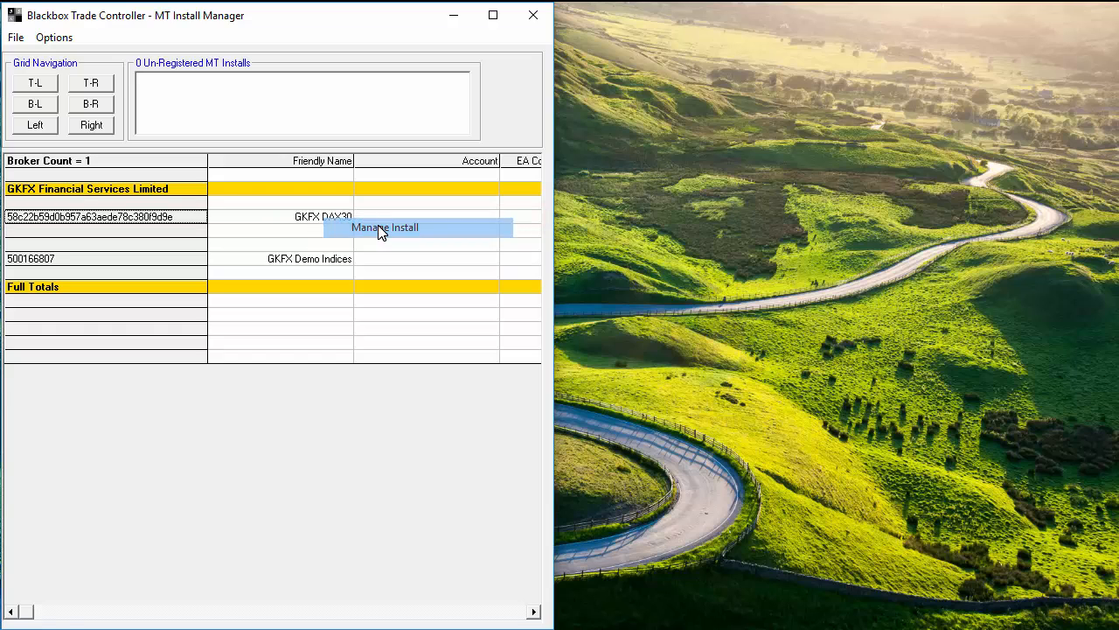
click(428, 403)
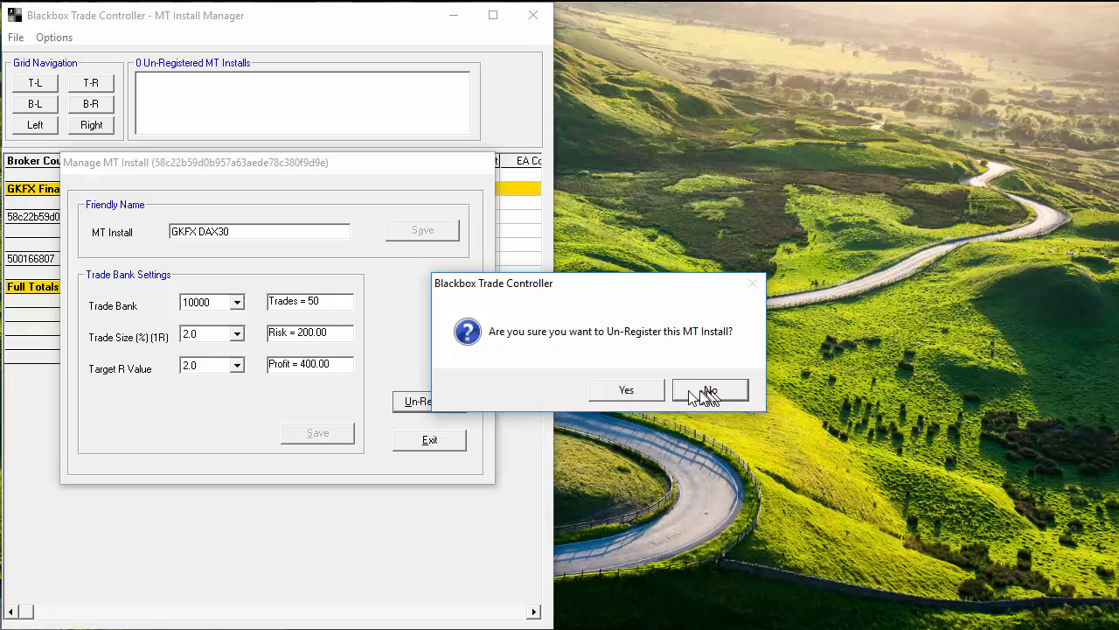
click(626, 390)
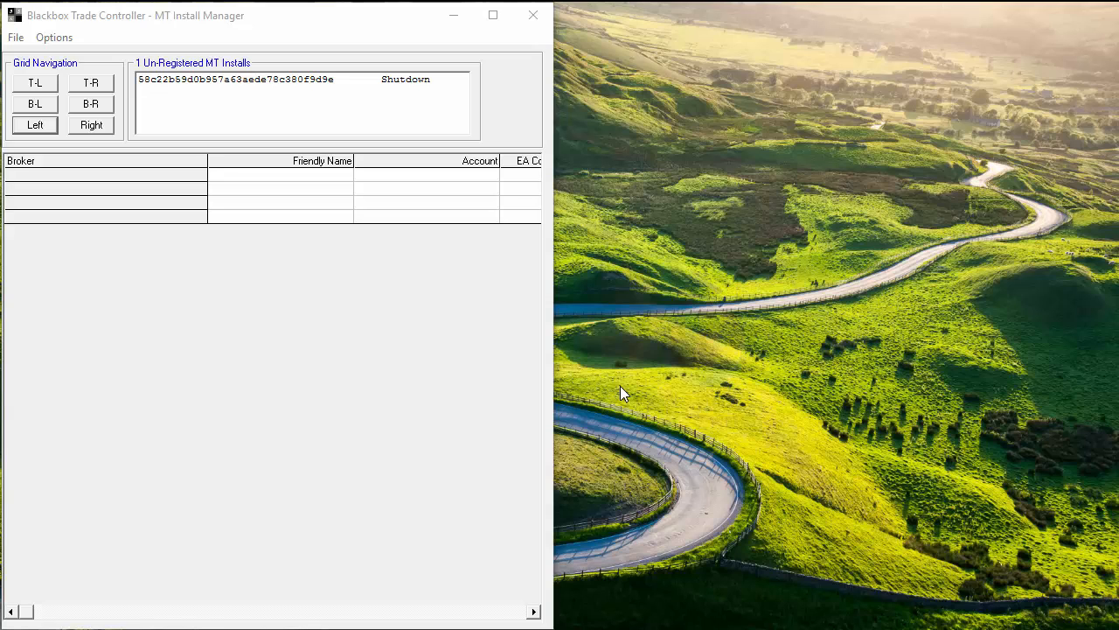
click(48, 38)
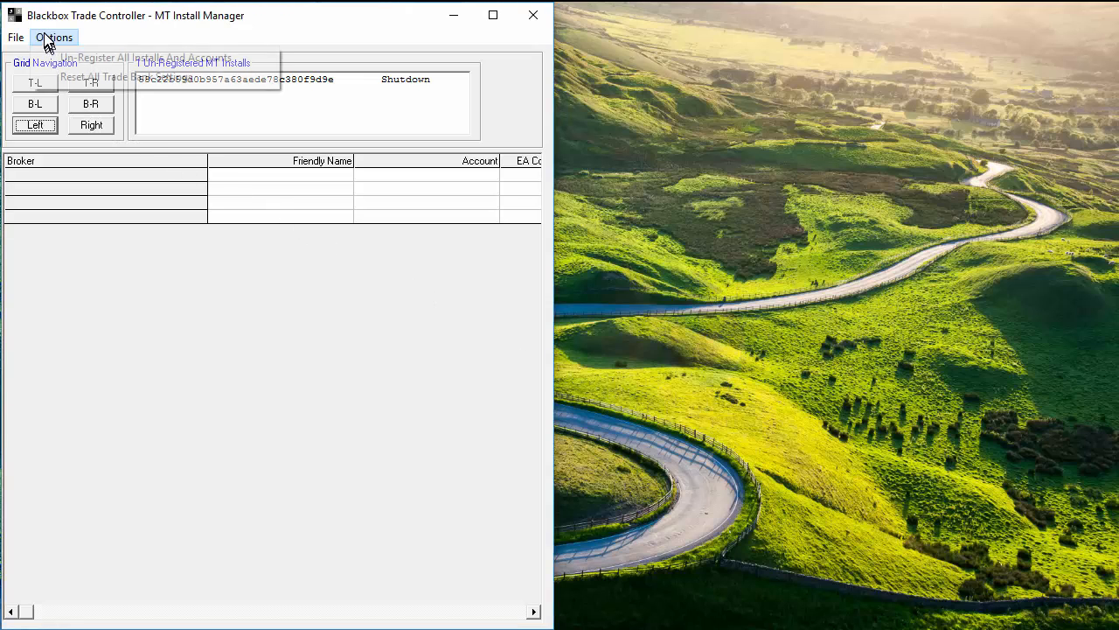
click(93, 59)
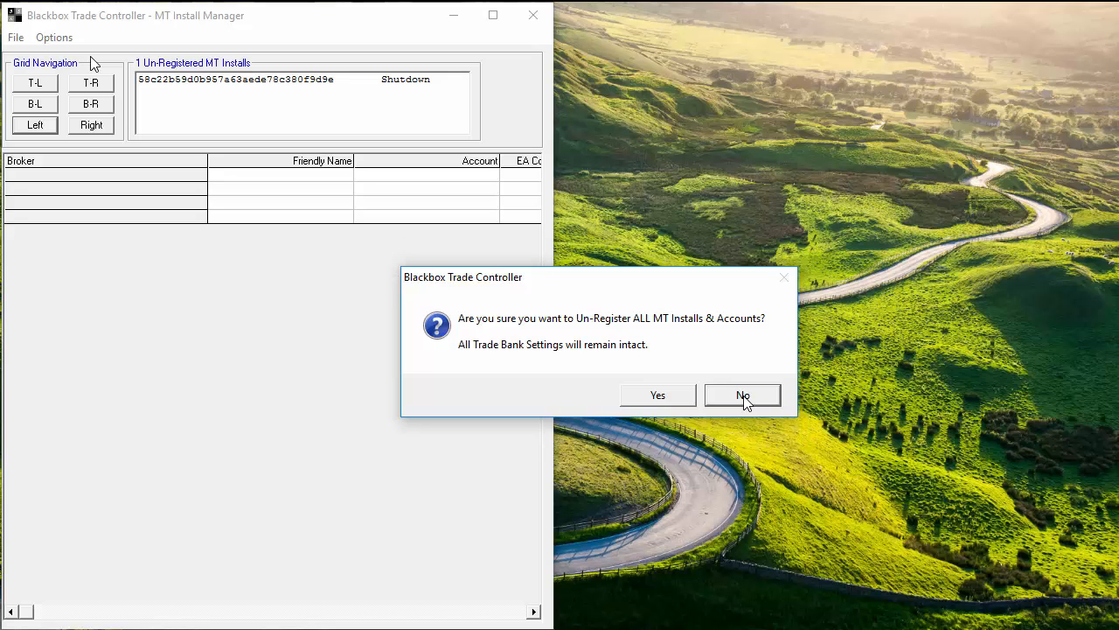
click(743, 396)
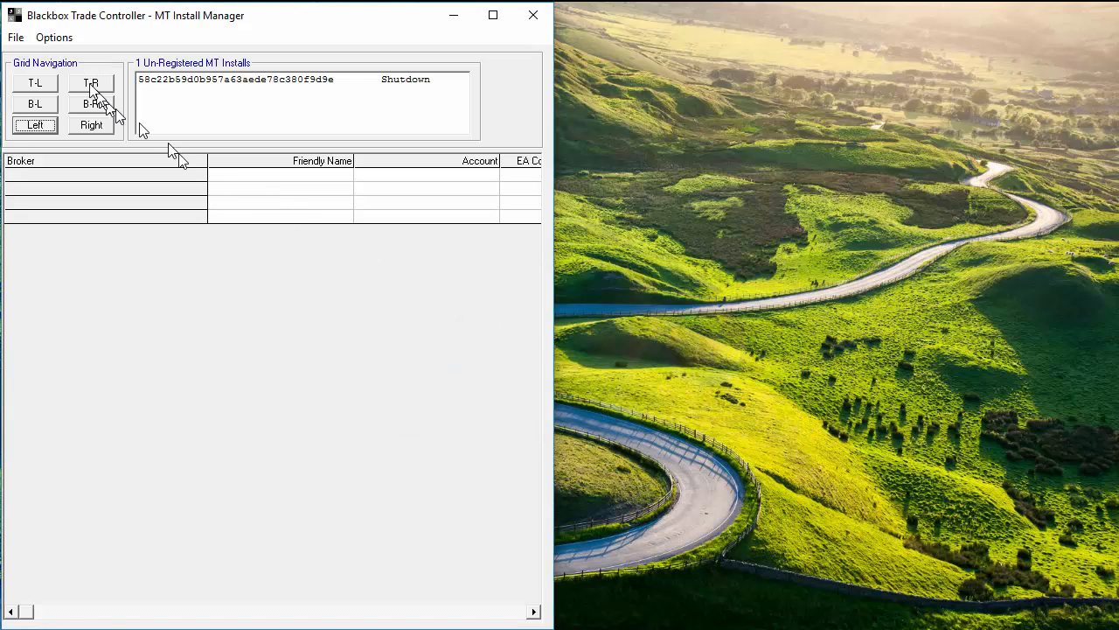
click(55, 39)
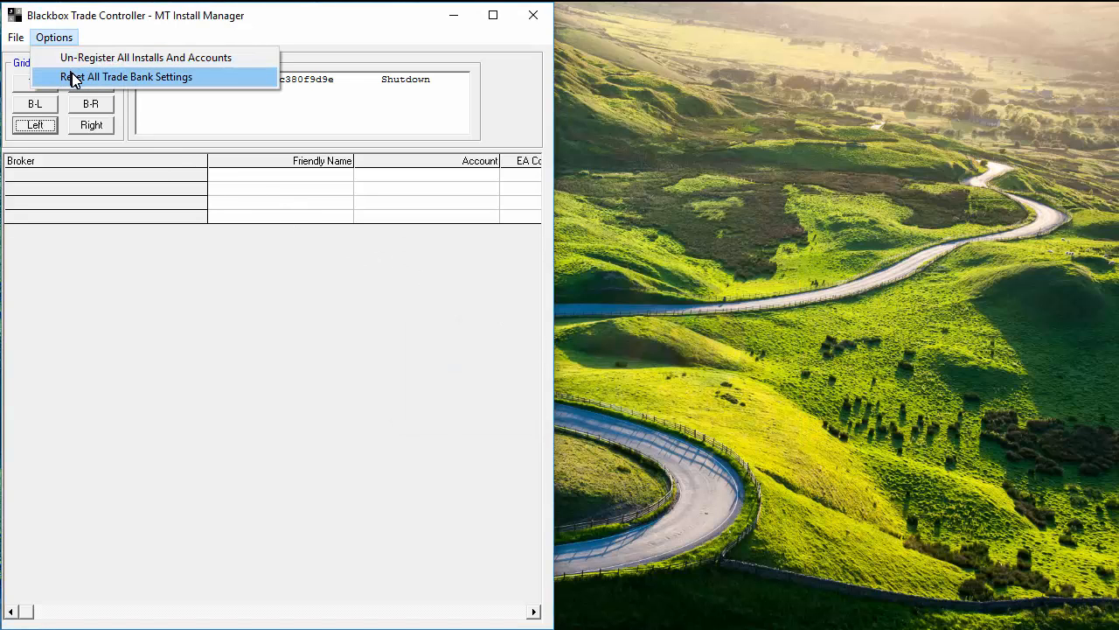
click(74, 78)
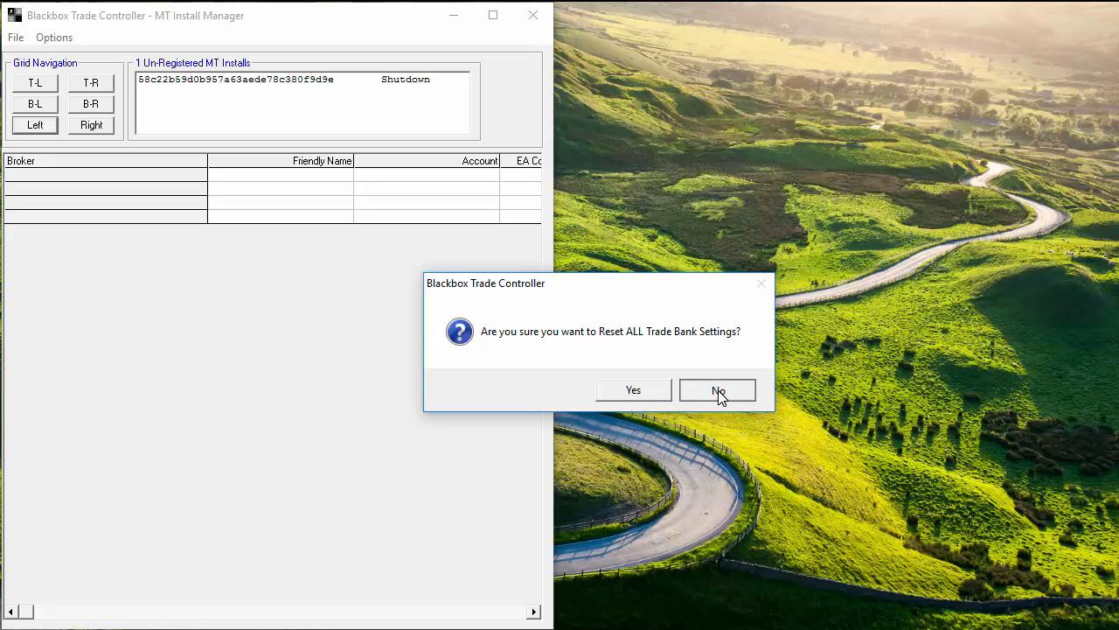
click(719, 390)
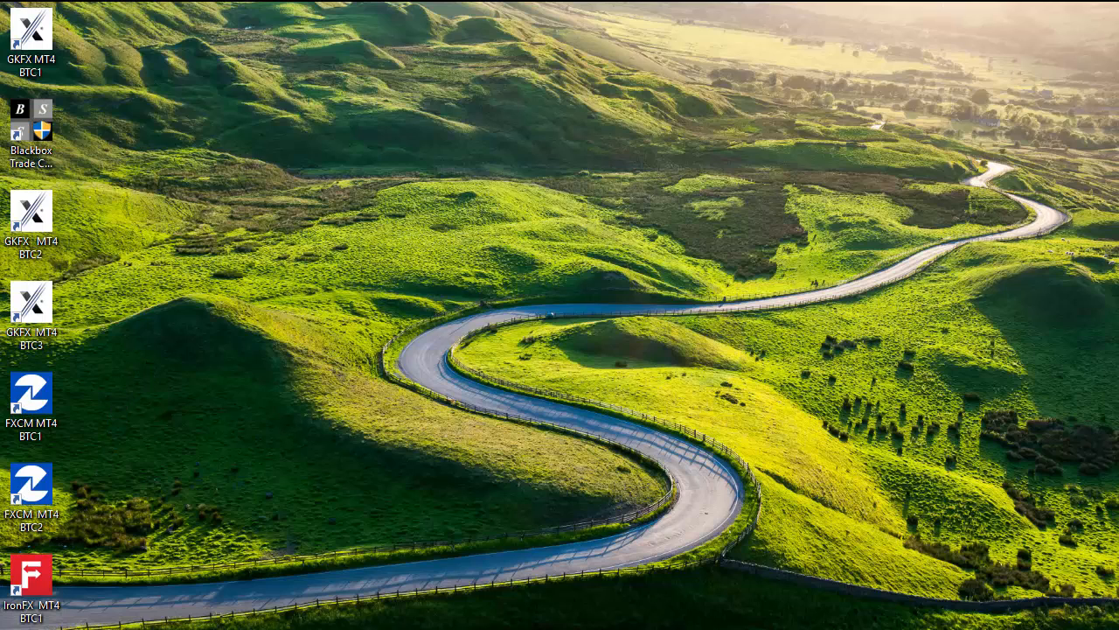
Open the Start menu and scroll the app list to the GKFX and IronFX MetaTrader 4 entries.
key(super)
scroll(143, 391, down, 7)
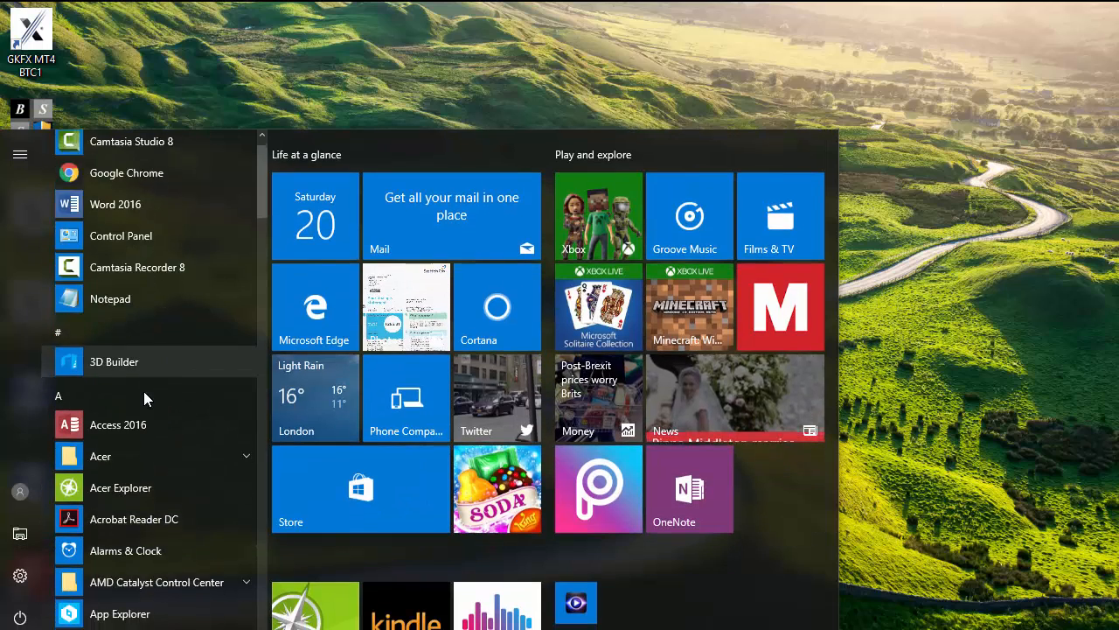
scroll(143, 391, down, 6)
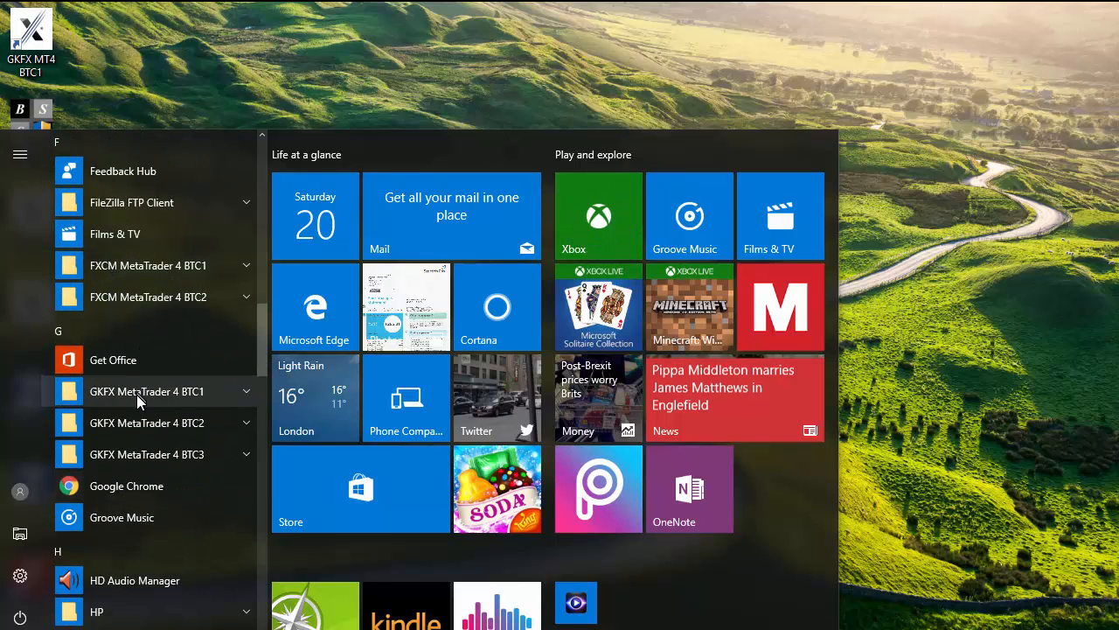
scroll(150, 446, down, 3)
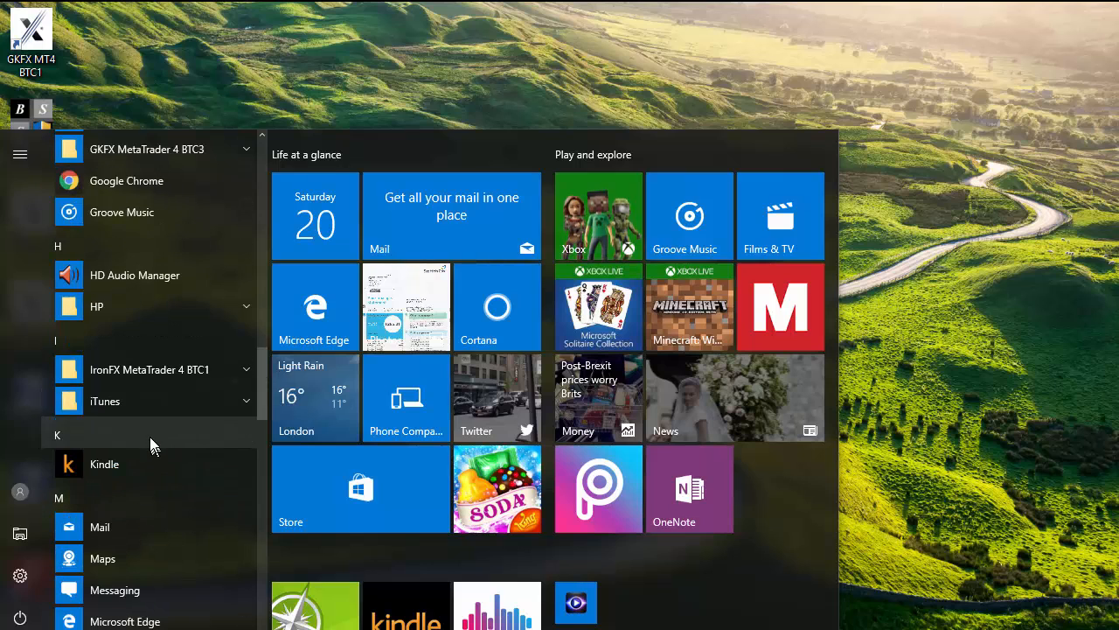